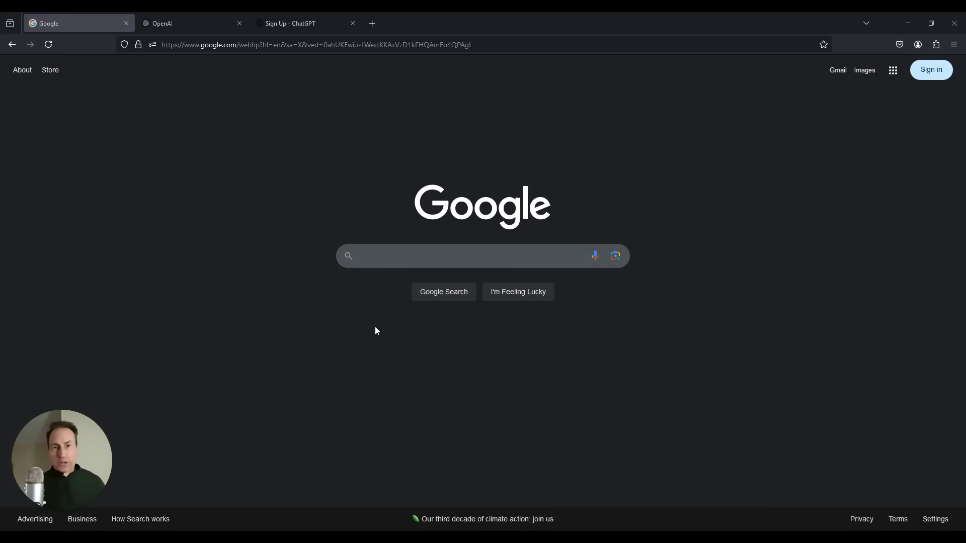
Search Google for 'OpenAI'
click(403, 255)
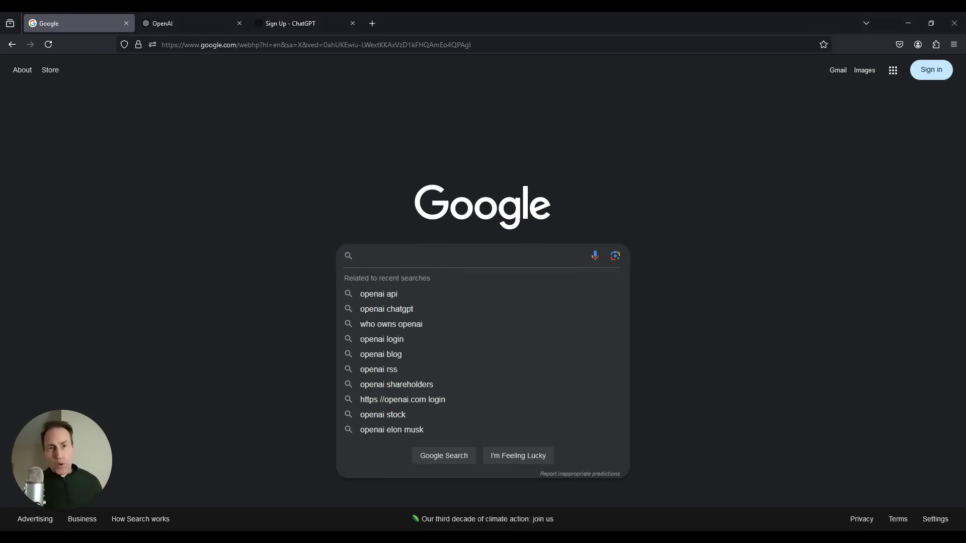
text(OpenAI)
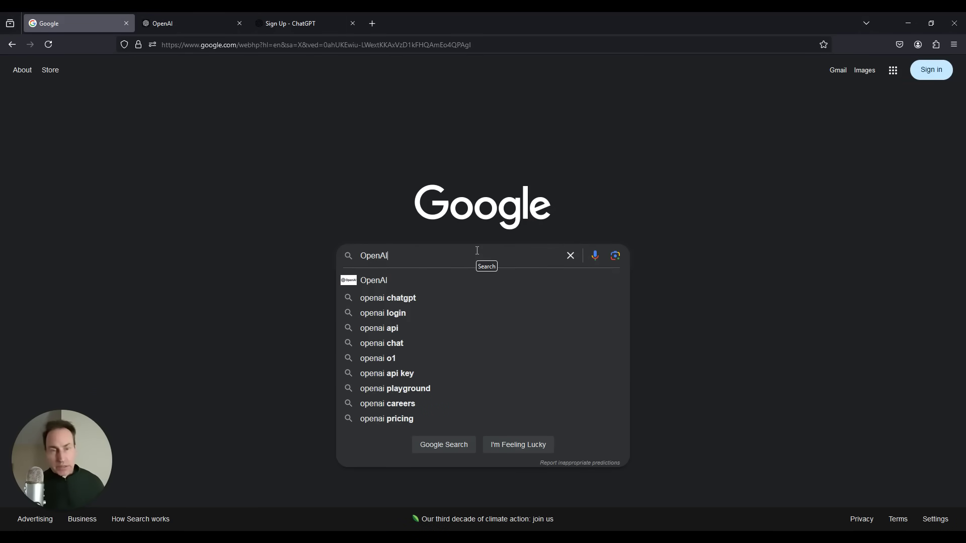
key(Return)
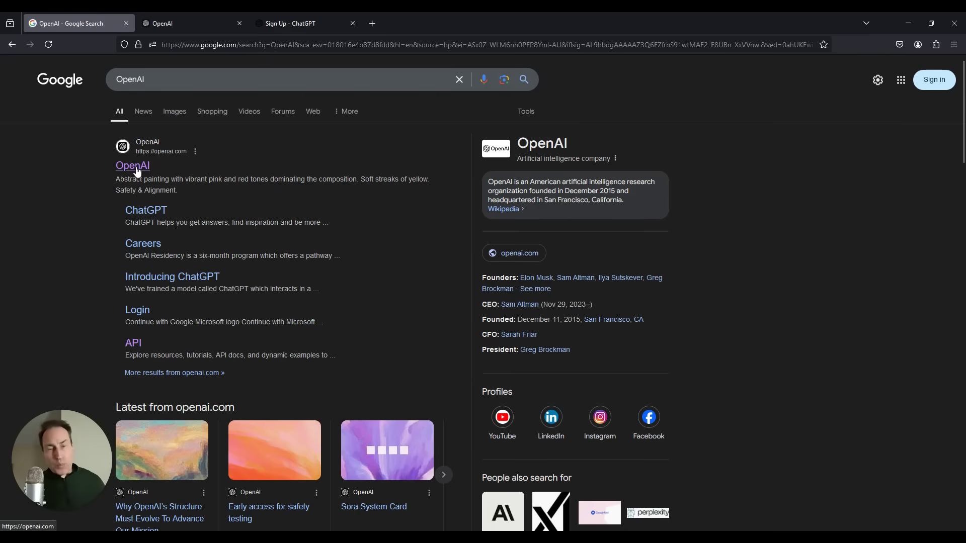
Open the openai.com result and scroll down to its Try ChatGPT section
click(133, 166)
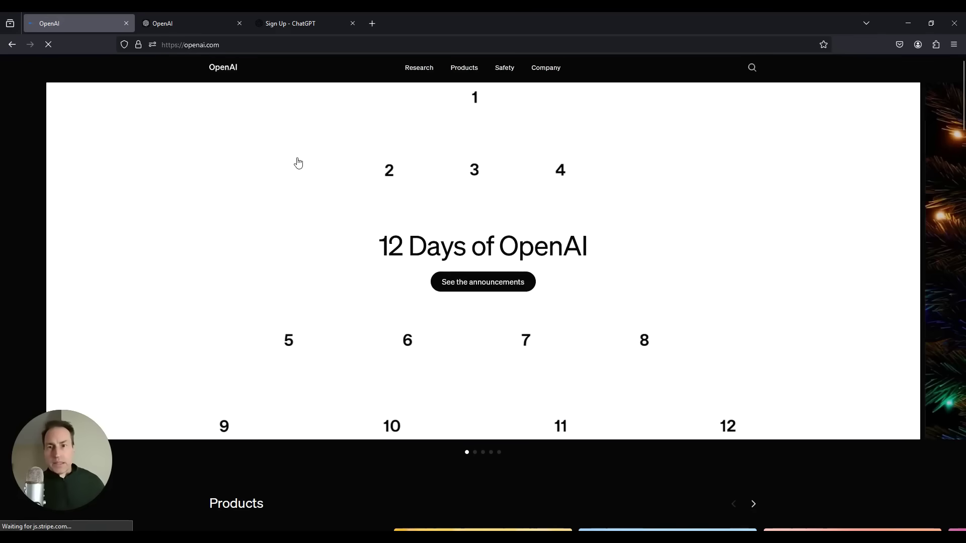
scroll(390, 209, down, 10)
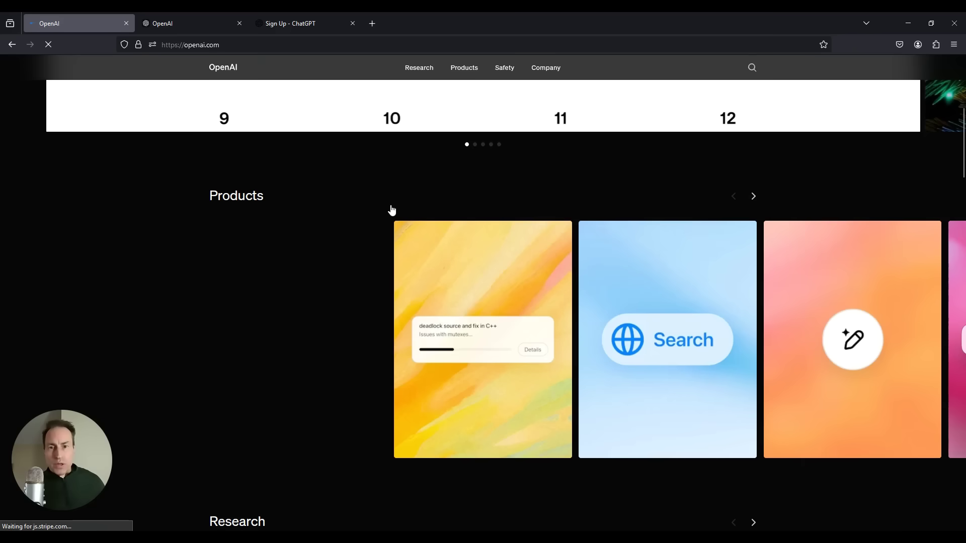
scroll(403, 241, down, 5)
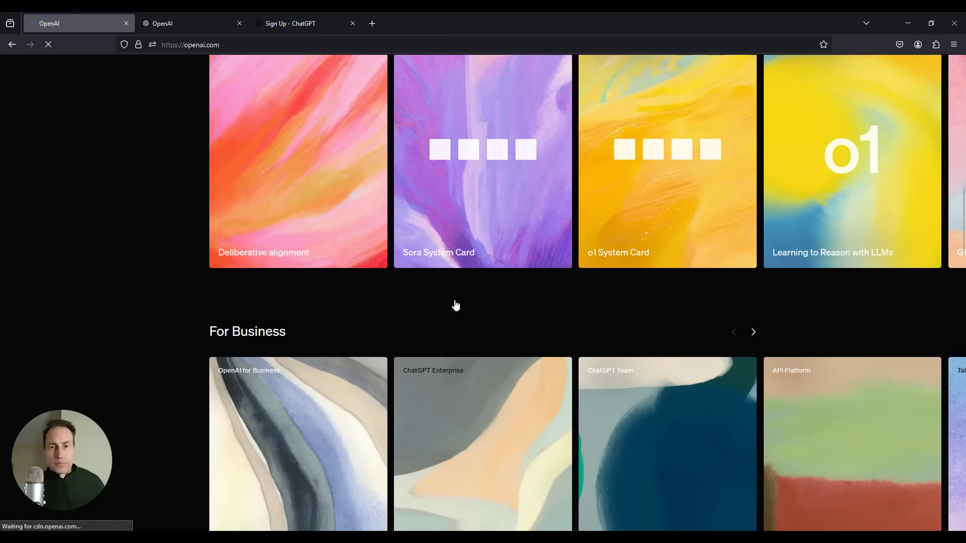
scroll(463, 304, down, 5)
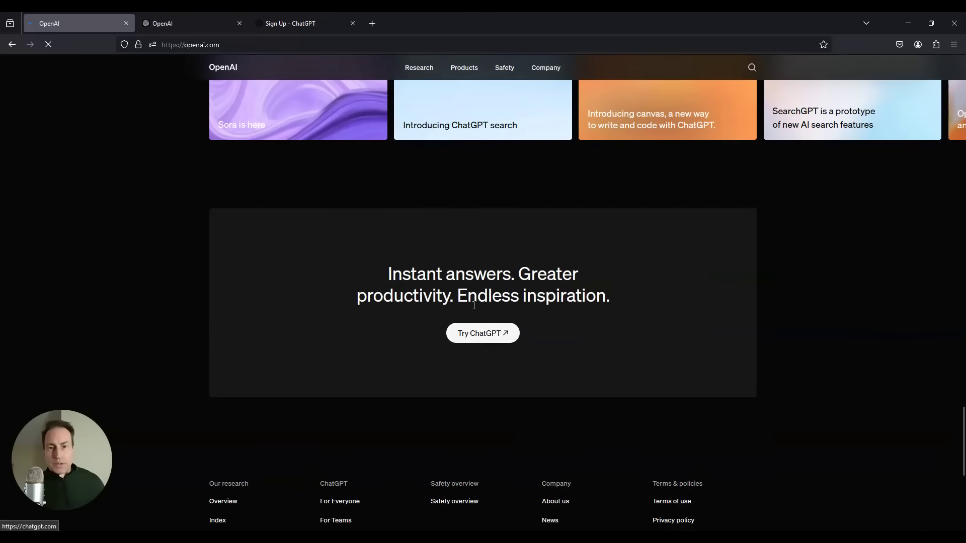
Launch ChatGPT from openai.com and switch to the new chat tab
click(491, 334)
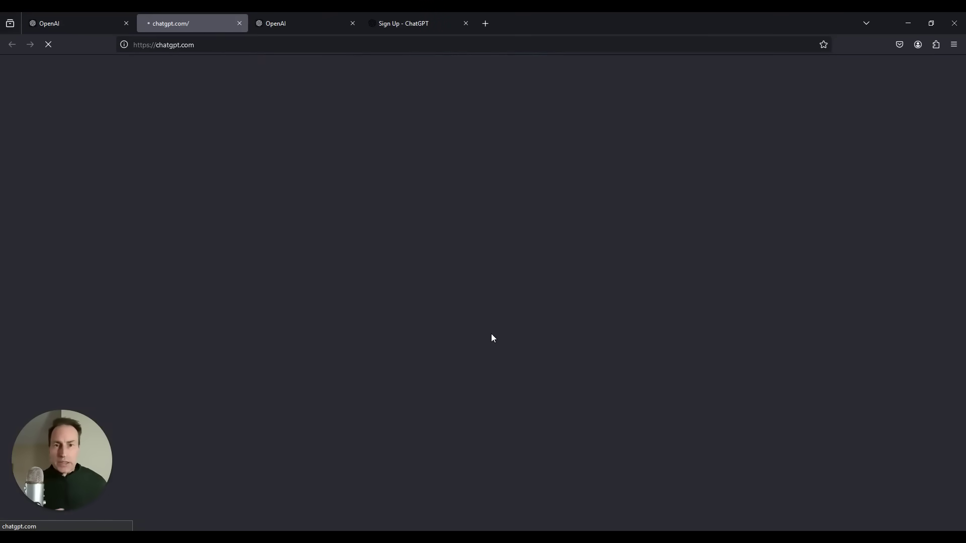
key(ctrl+Tab)
key(ctrl+Tab)
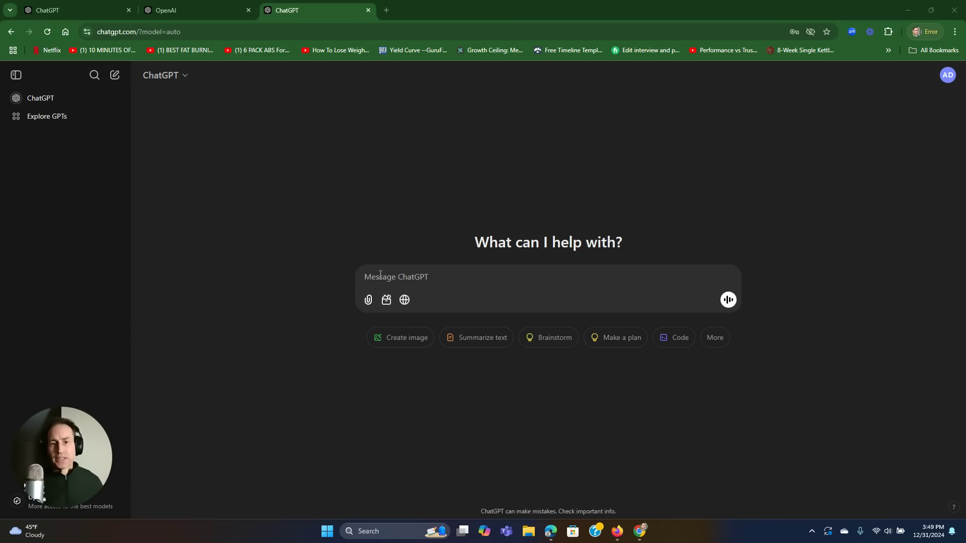
click(437, 284)
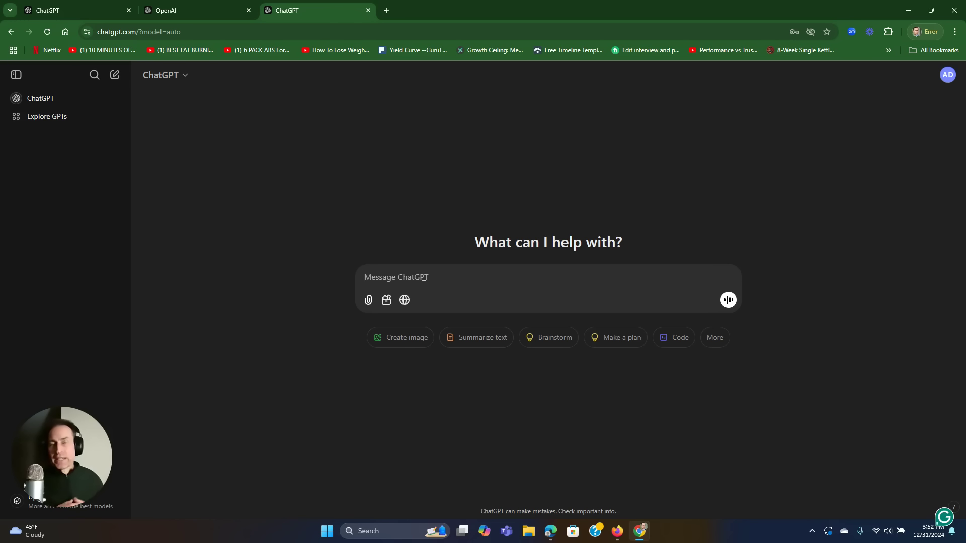
Paste and send the question asking for simple beginner use cases of ChatGPT
text(What are some simple use cases to share with a person who is just getting started with learning ChatGPT?)
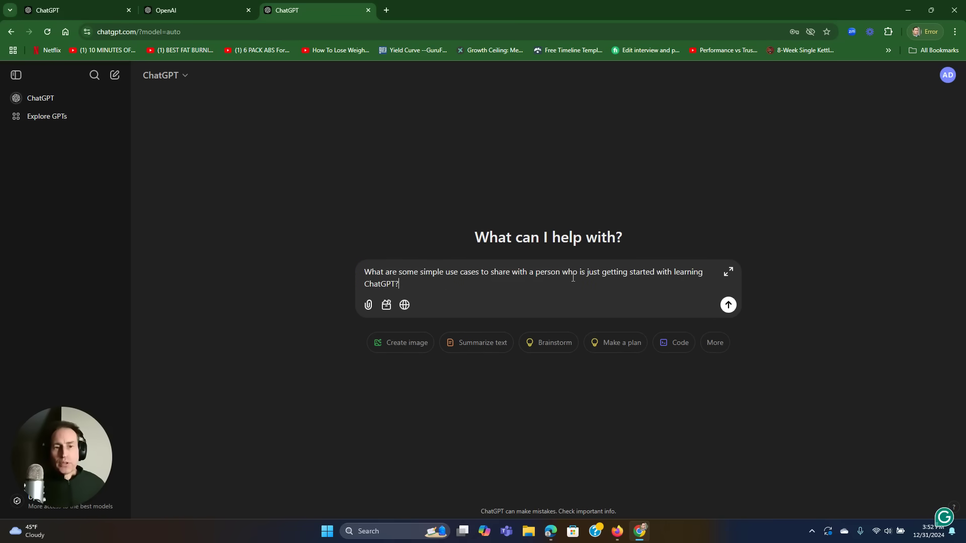
click(728, 304)
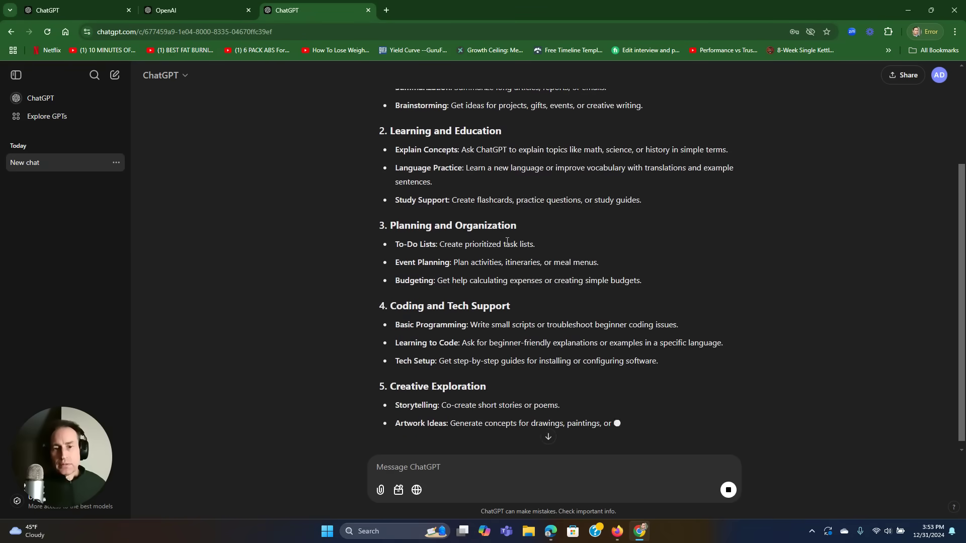
scroll(506, 240, up, 4)
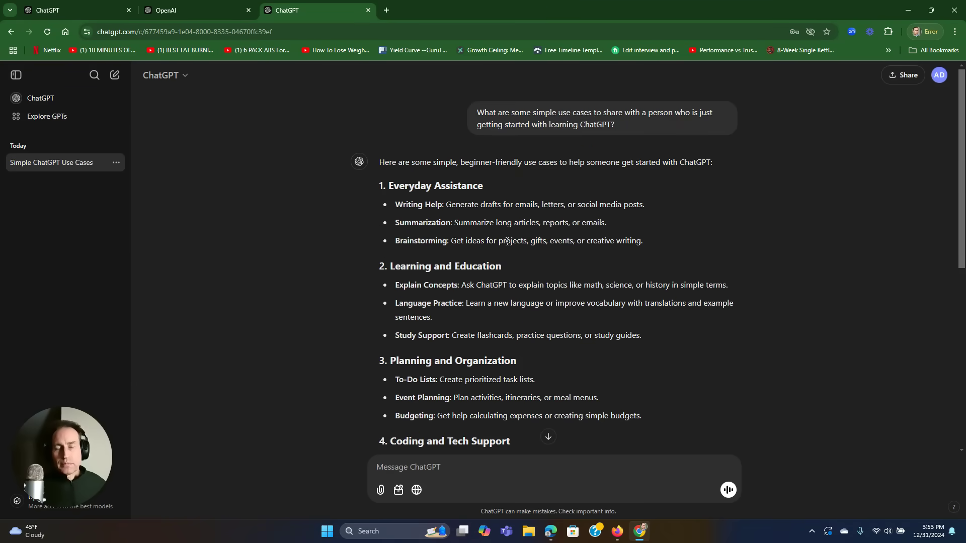
scroll(502, 261, down, 7)
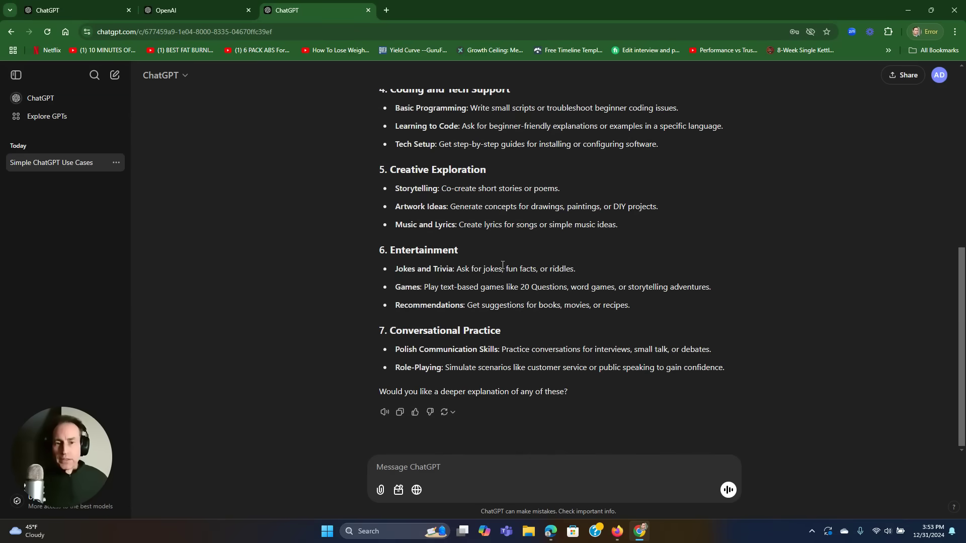
Review the seven-category reply and draft a follow-up asking for detail on the first item
click(431, 467)
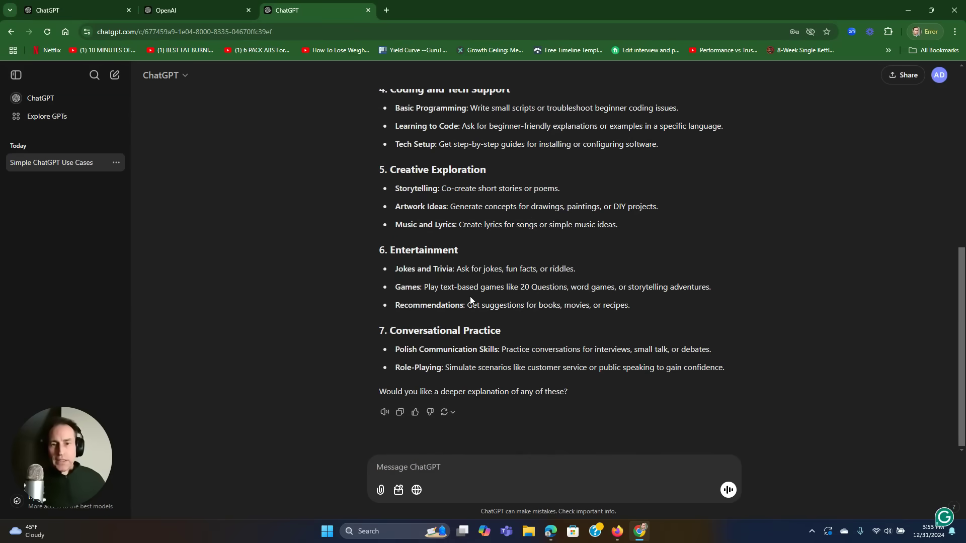
scroll(469, 300, up, 5)
scroll(471, 300, up, 2)
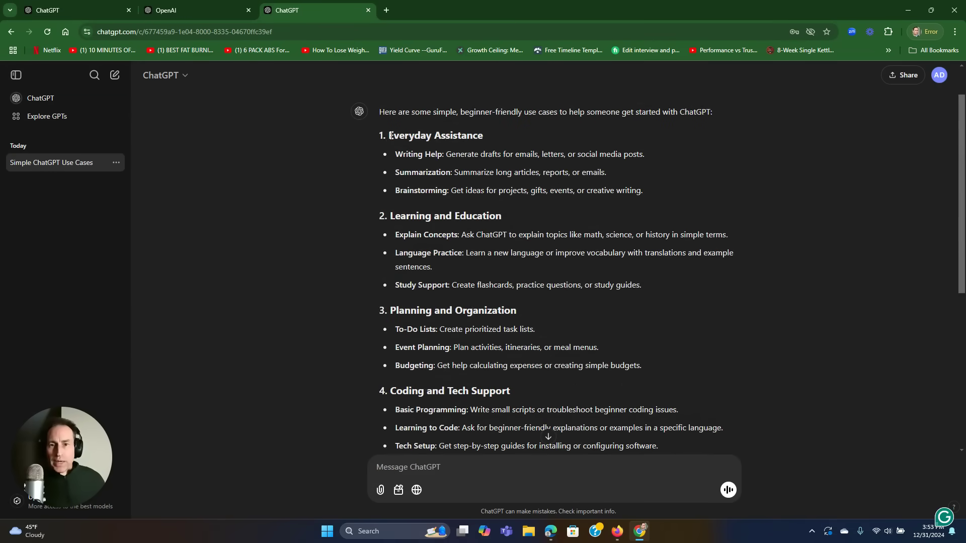
scroll(430, 201, down, 6)
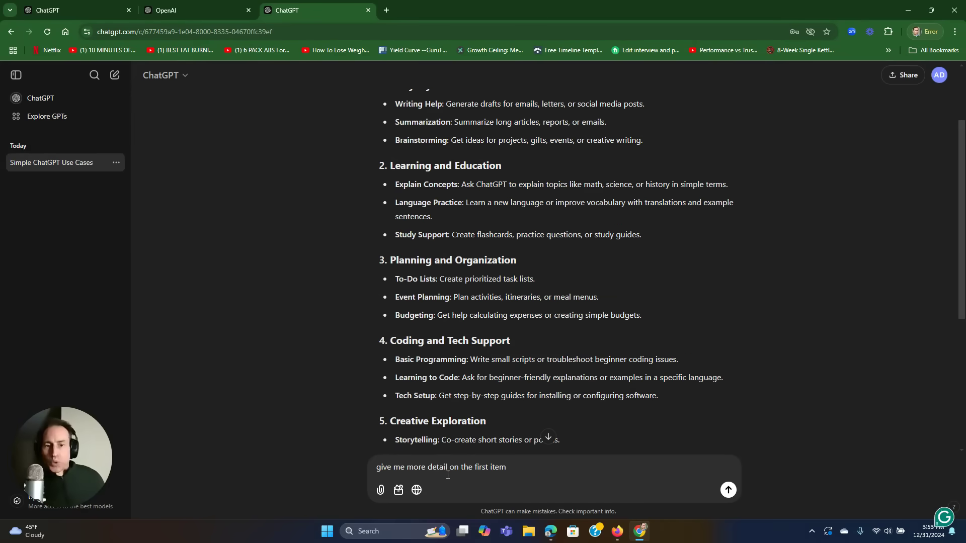
scroll(416, 222, up, 1)
scroll(417, 189, up, 2)
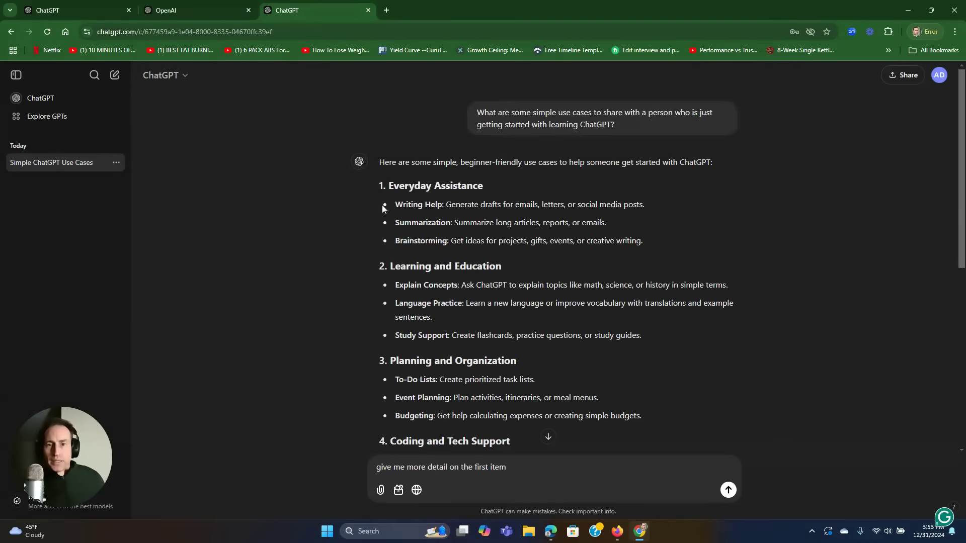
Send the 'more detail on the first item' follow-up and return to the empty message box
click(728, 490)
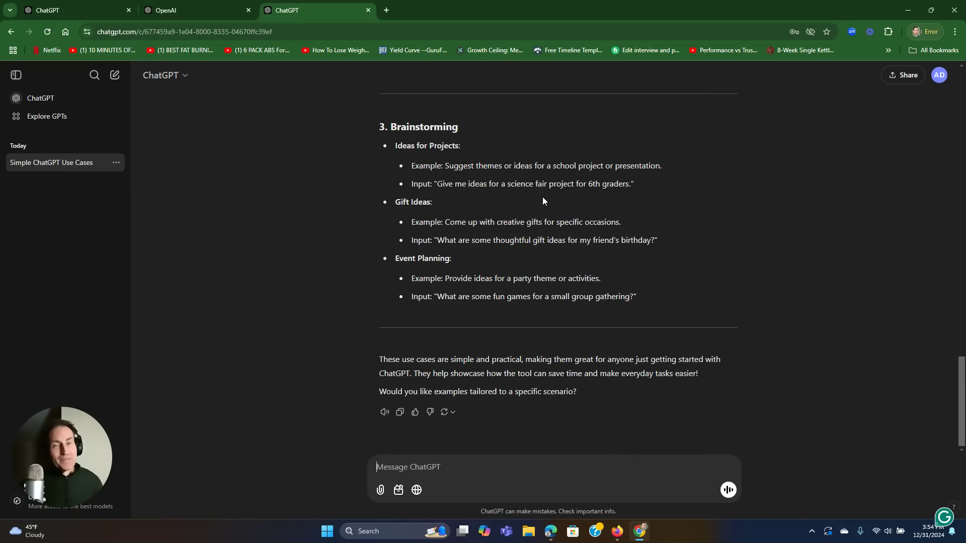
click(442, 468)
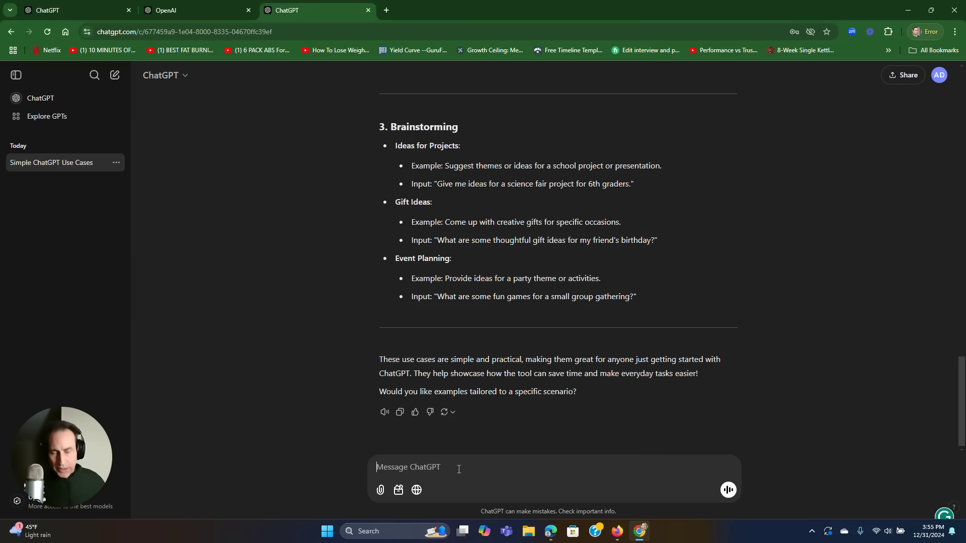
Get a drafted reply accepting January 7th to a pasted scheduling email, then select it
text(Hey Tony Here are a few dates that I have available in the upcoming weeks. Jan 6,7,10,13,15th. Let me know if any of these work for you. We can touch base on objective and do a walk through my operation to collaborate. Thanks Chuck)
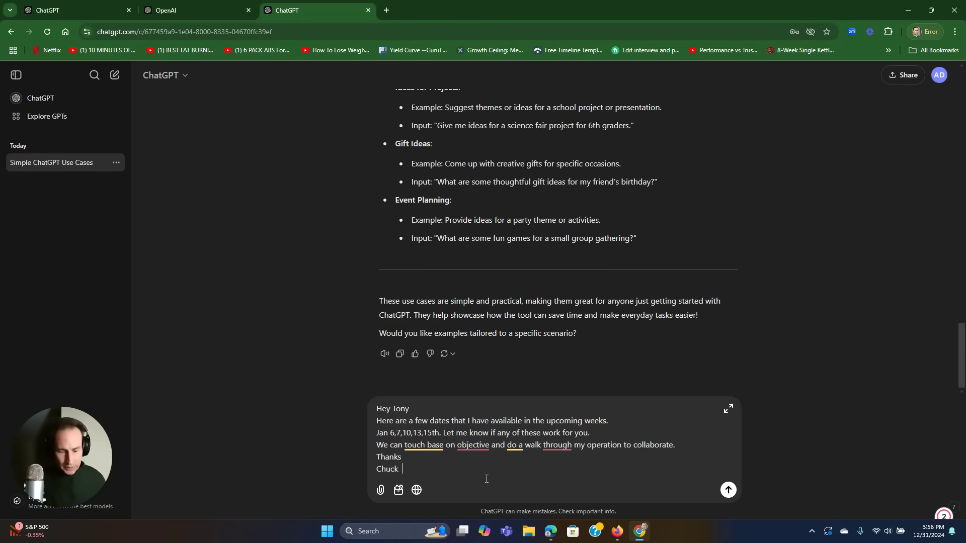
text(-  answer this with meeting on the 7th)
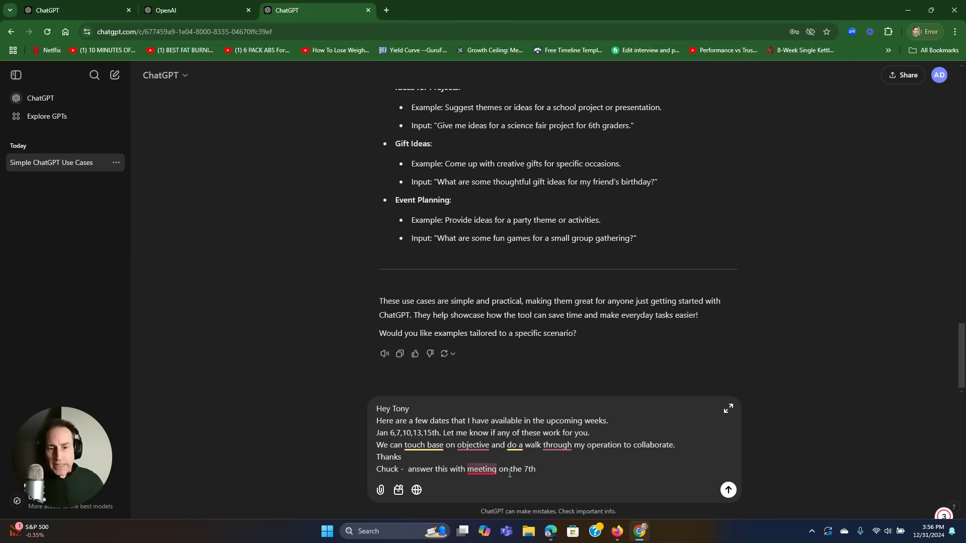
click(728, 490)
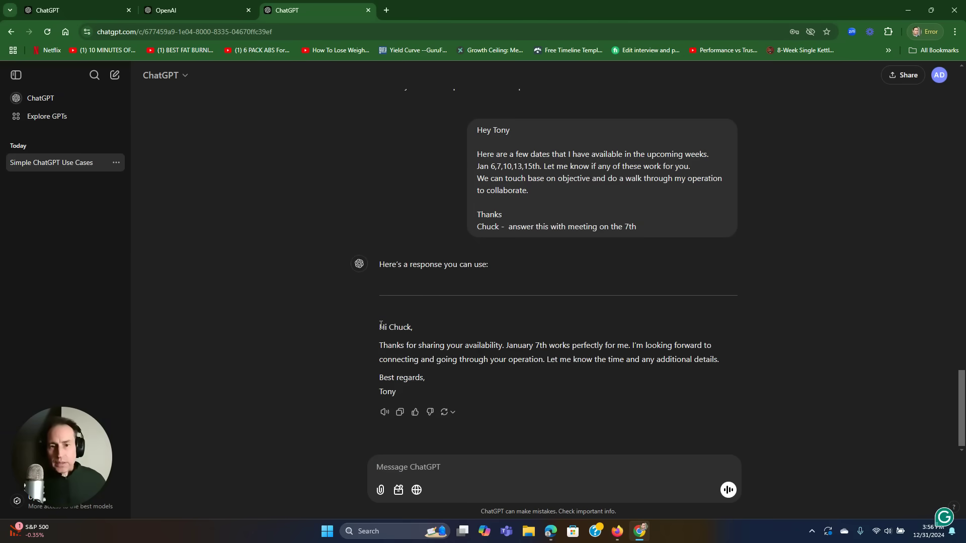
drag(380, 327, 436, 391)
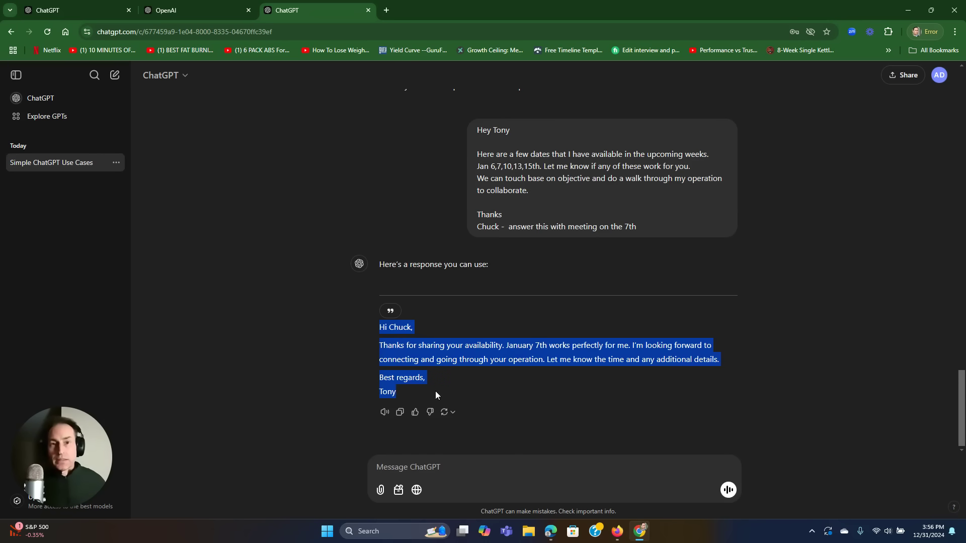
Ask 'What is ChatGPT', read the answer, then paste 'explain it to me as if I'm 12 years old'
click(467, 342)
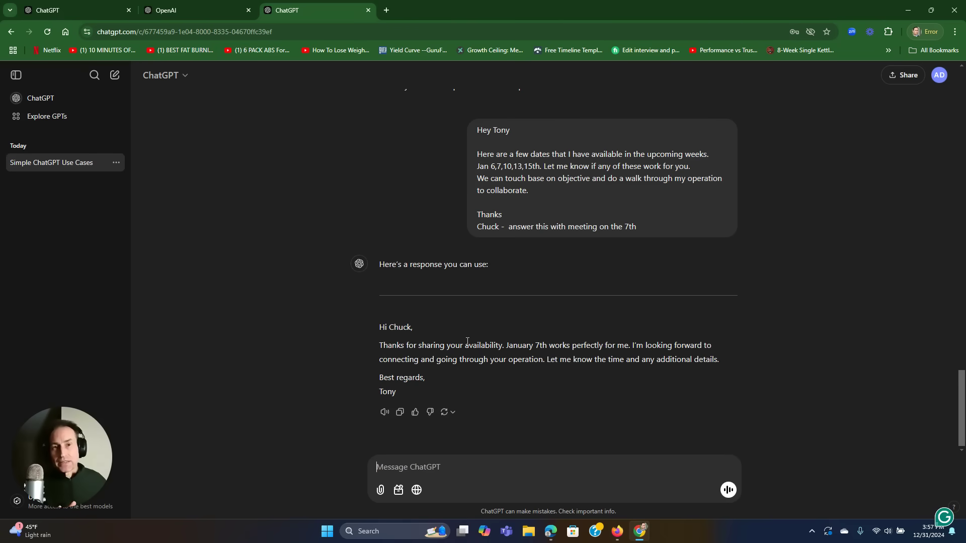
text(What is ChatGPT)
click(727, 490)
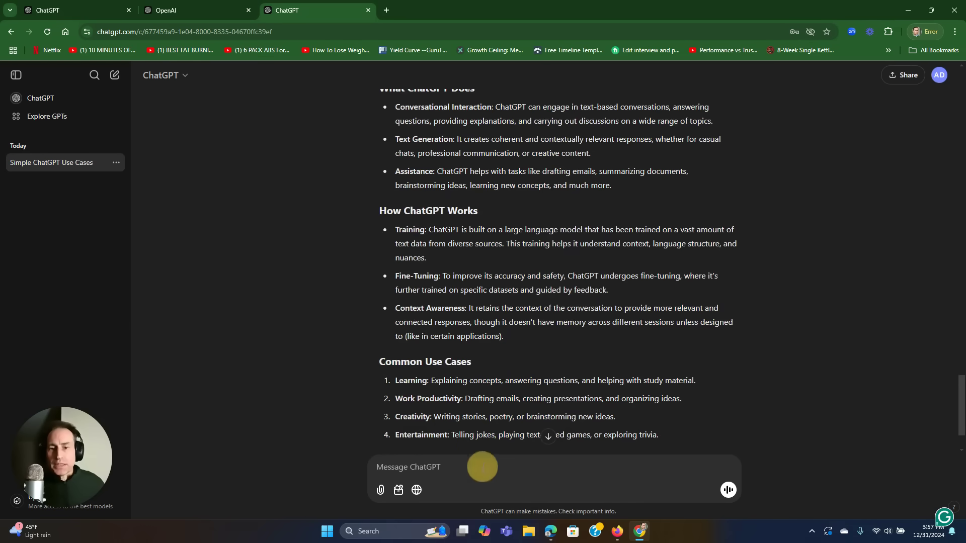
scroll(506, 346, up, 3)
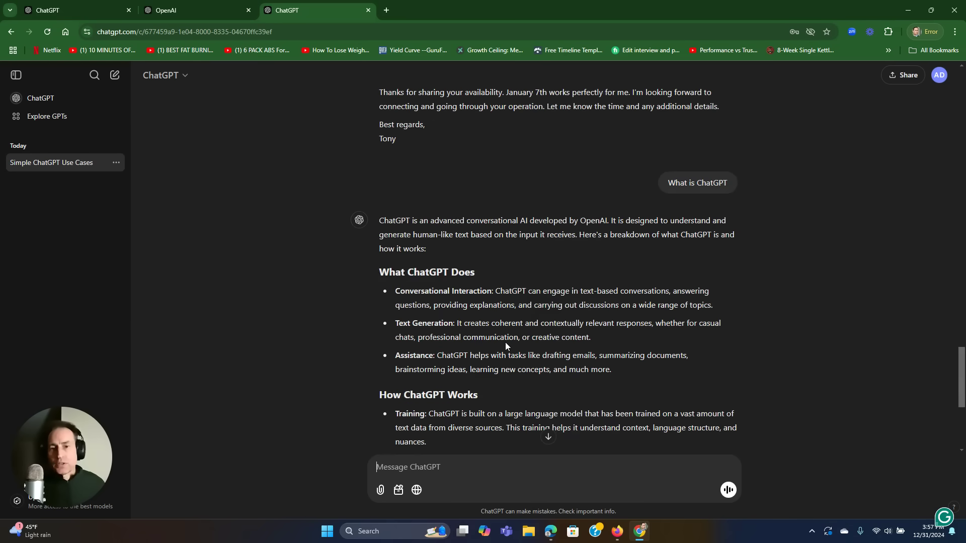
scroll(506, 345, down, 4)
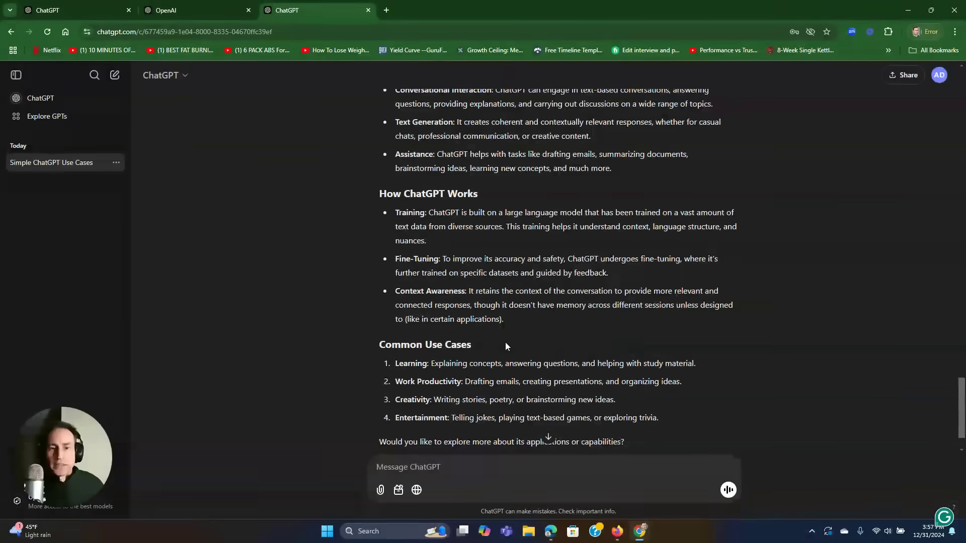
click(465, 481)
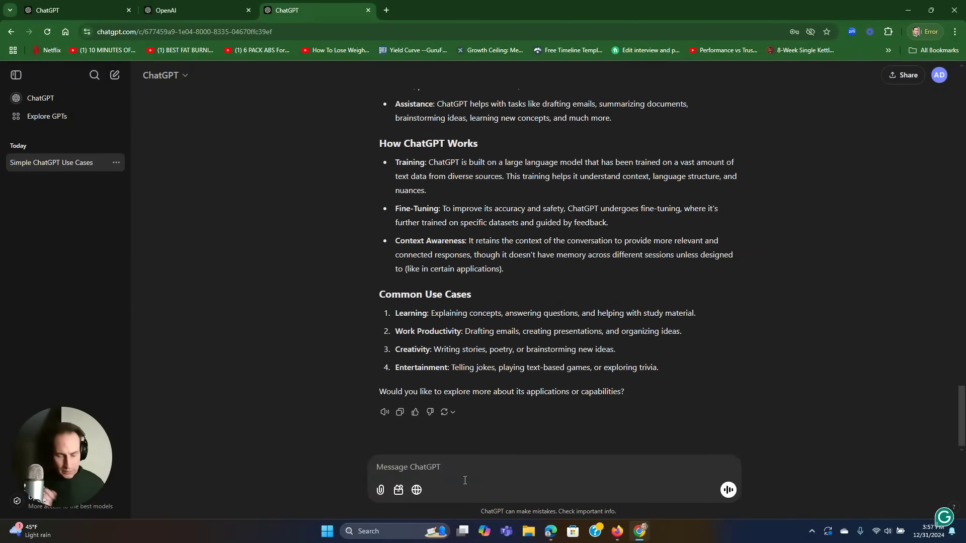
text(explain it to me as if I'm 12 years old)
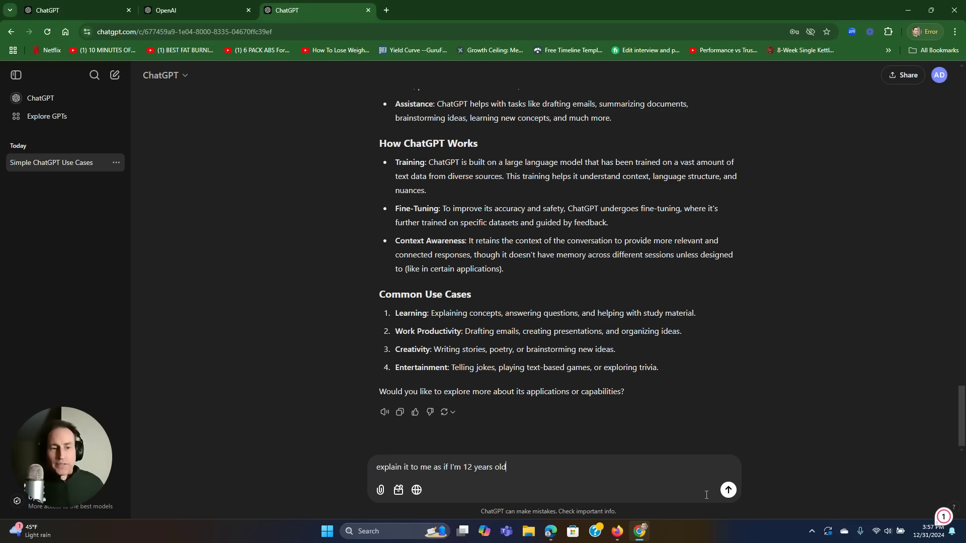
Send 'explain it to me as if I'm 12 years old' and get the kid-friendly answer
click(728, 491)
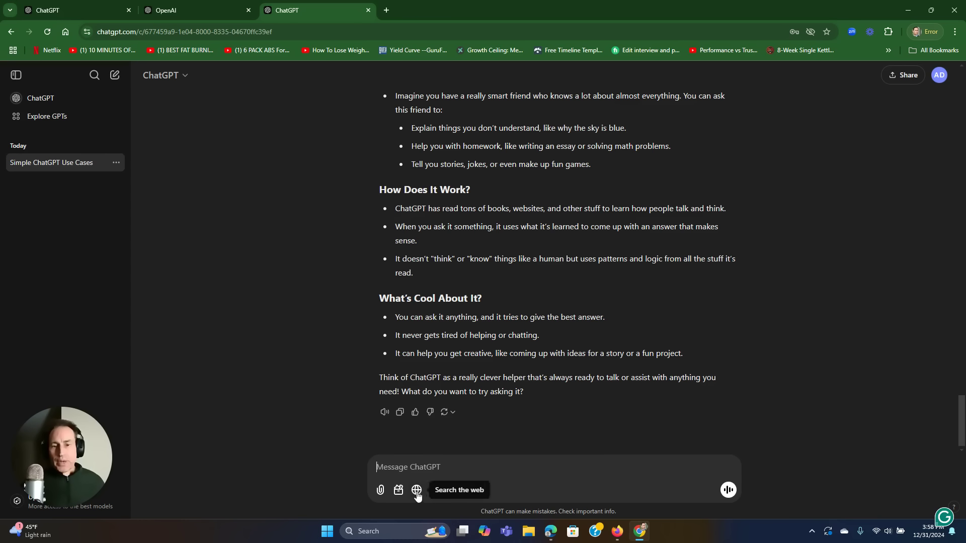
With web search on, ask 'Please search the Plantagotchi and tell me more about it' and read the reply
click(417, 495)
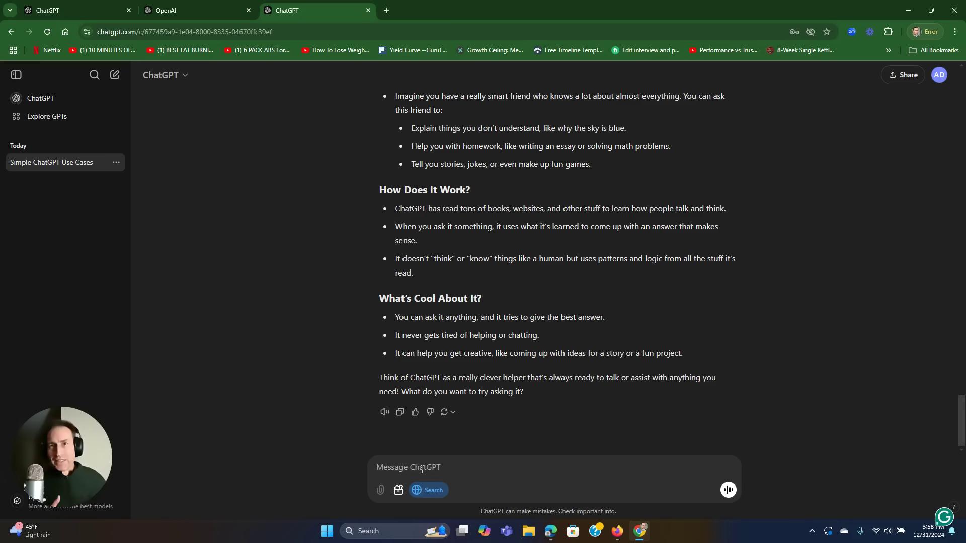
text(Please search the Plantagotchi and tell me more about it)
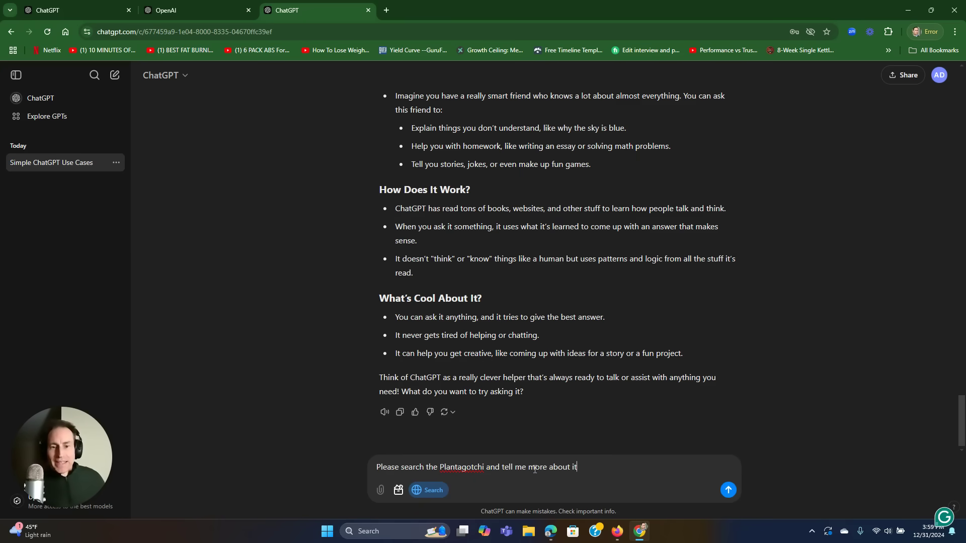
click(728, 491)
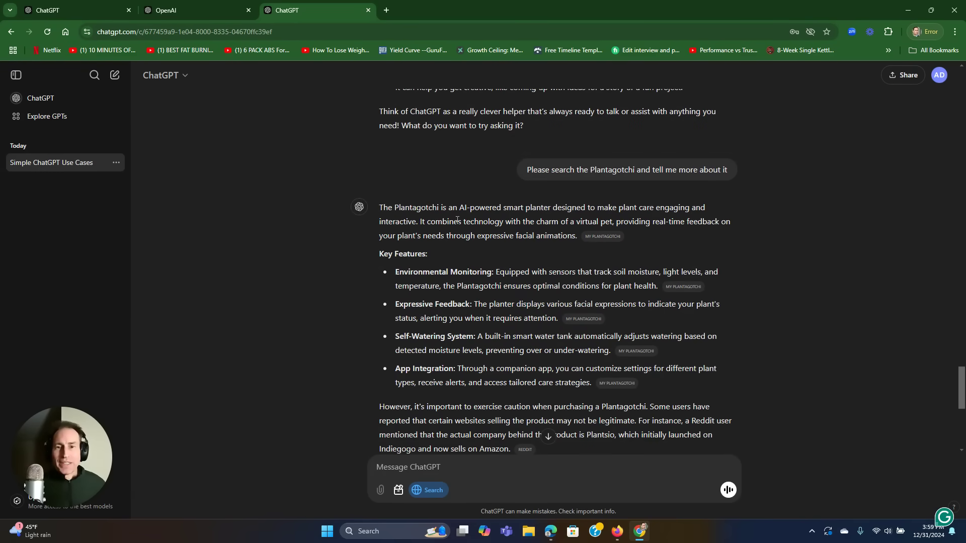
scroll(460, 268, down, 7)
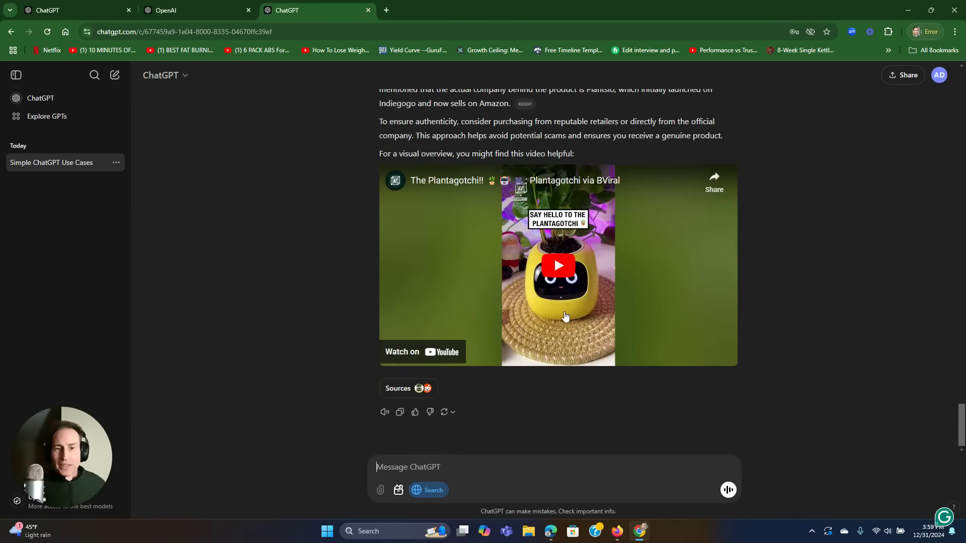
scroll(565, 316, up, 5)
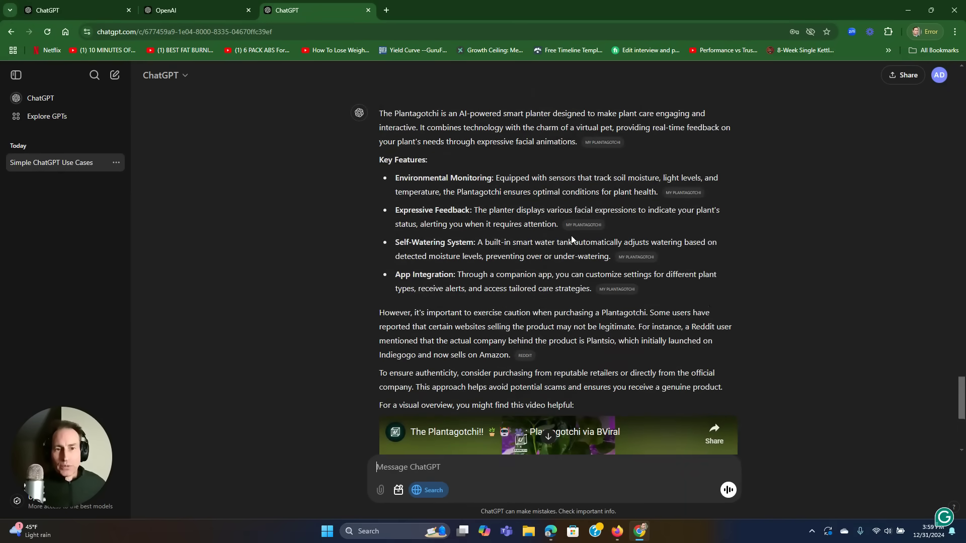
Open the cited Plantagotchi AI Smart Planter store page, scroll it, then return to ChatGPT
click(686, 193)
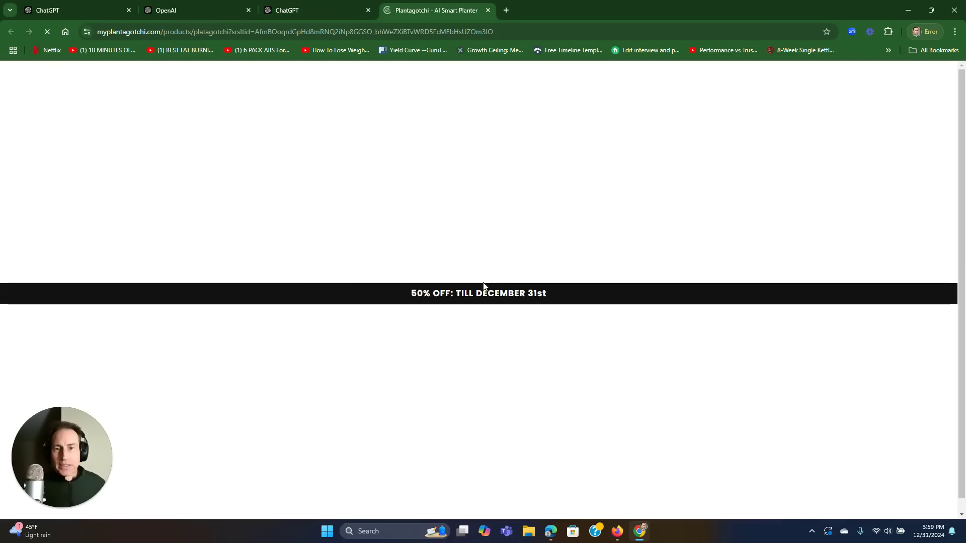
scroll(452, 304, down, 3)
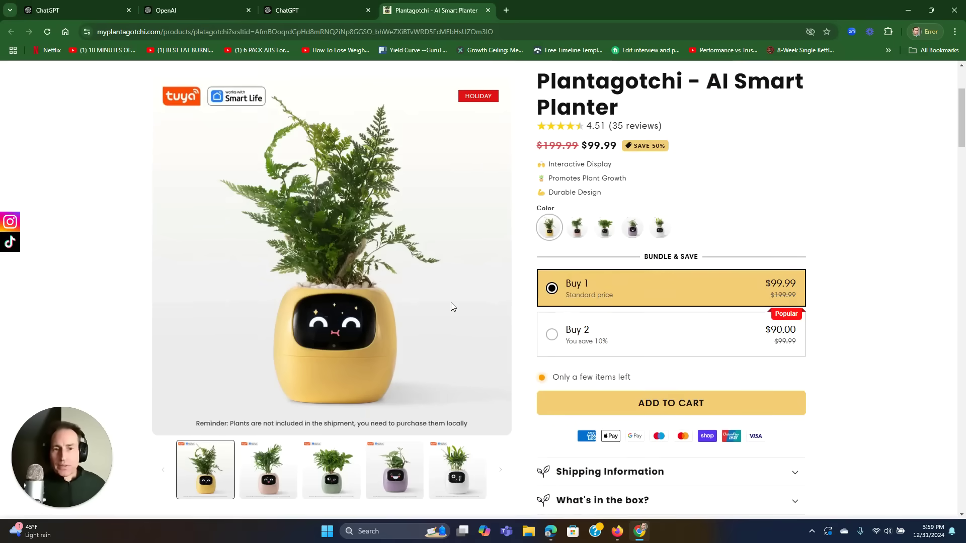
key(ctrl+shift+Tab)
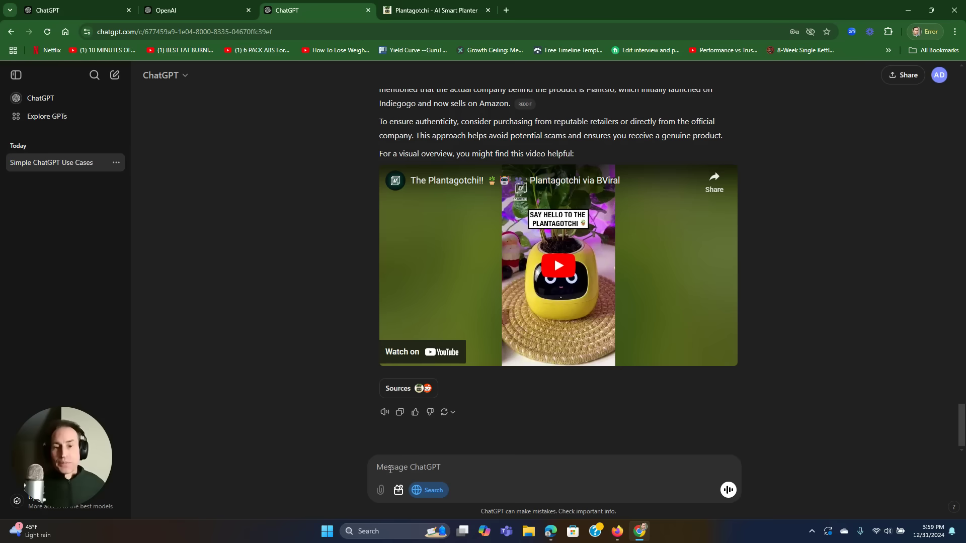
Turn off web search and send 'Lakes - EMPLOYEE HANDBOOK_.pdf' from Downloads to ChatGPT
click(466, 467)
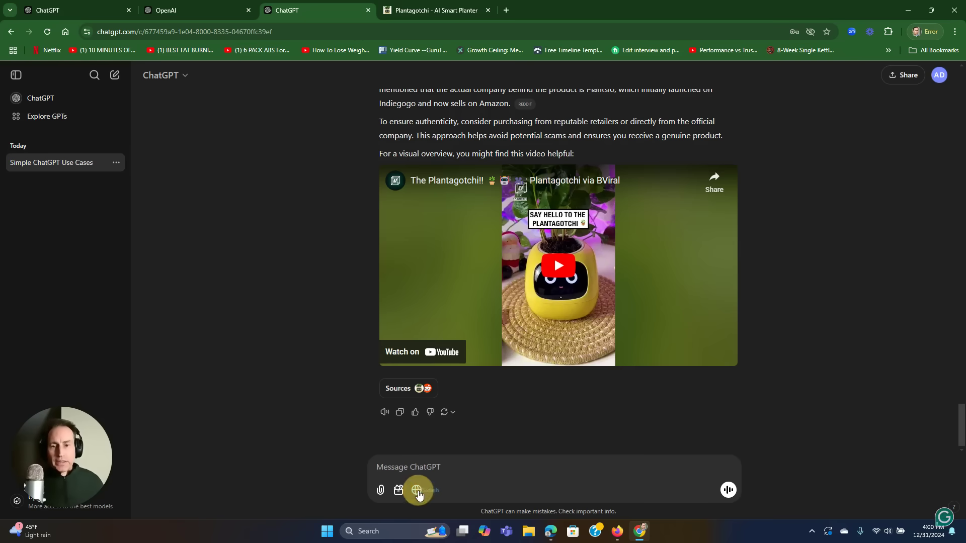
click(418, 492)
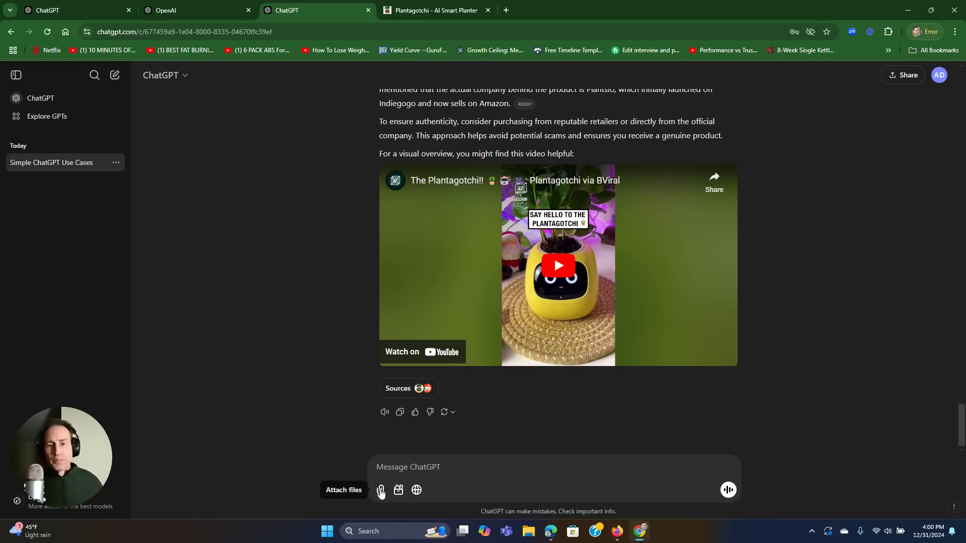
click(380, 489)
click(432, 463)
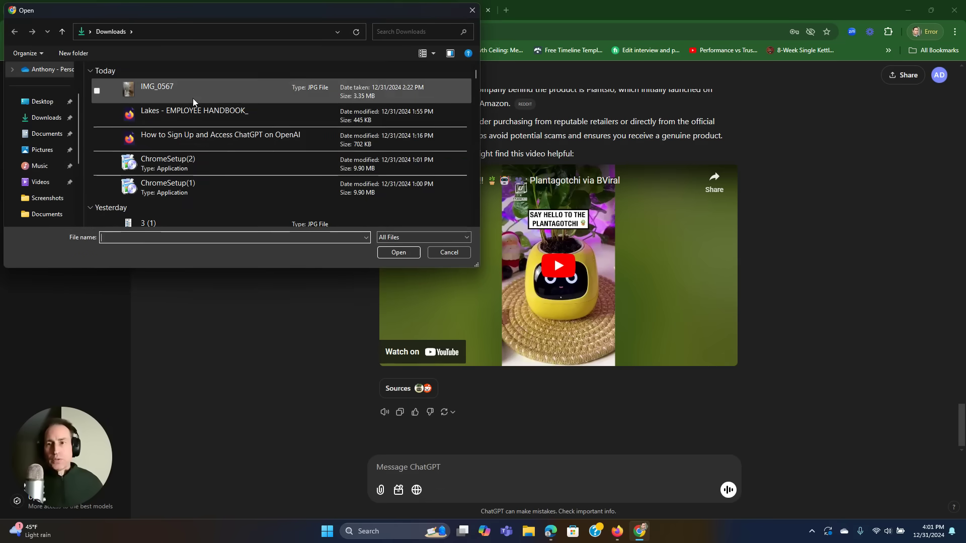
double_click(204, 115)
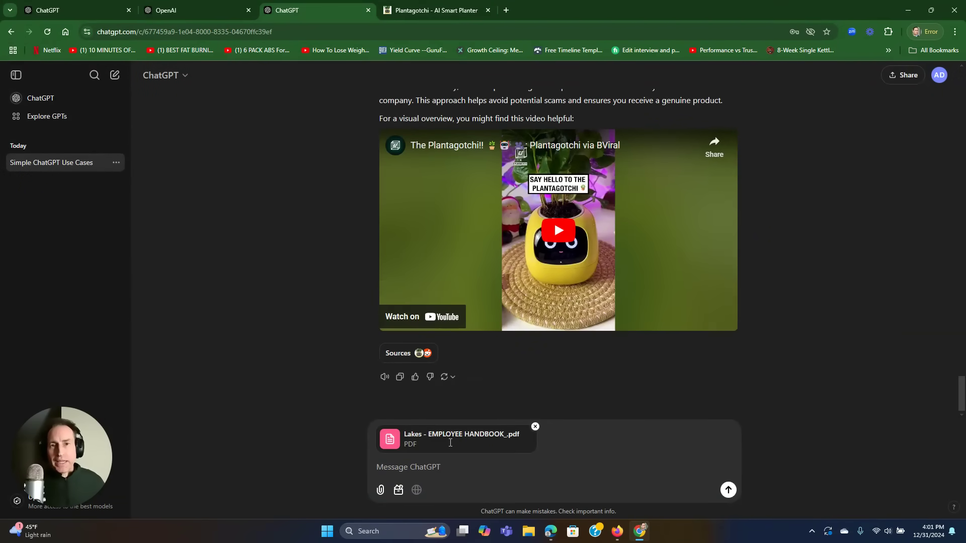
click(728, 490)
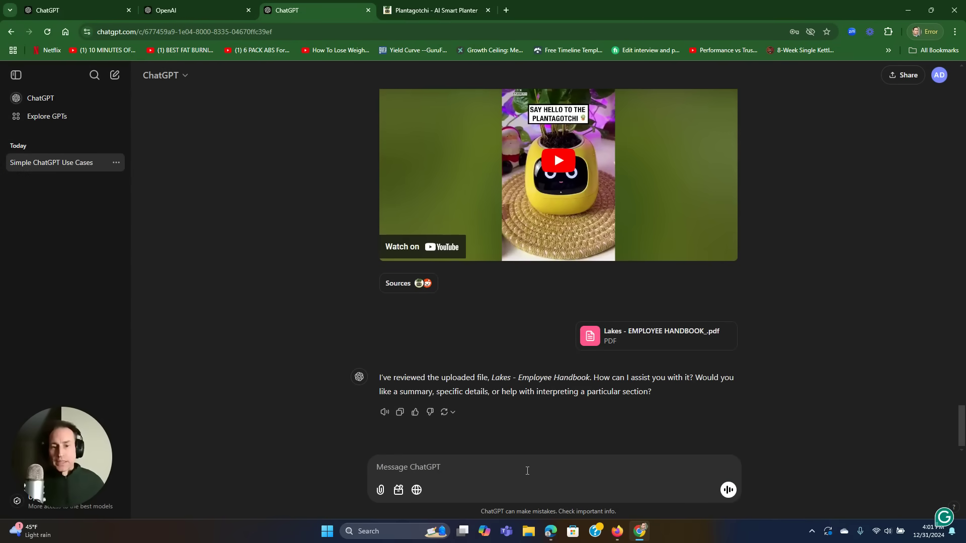
Ask ChatGPT to summarize the handbook, then request all details on the vacation policy
text(summarize this document for me)
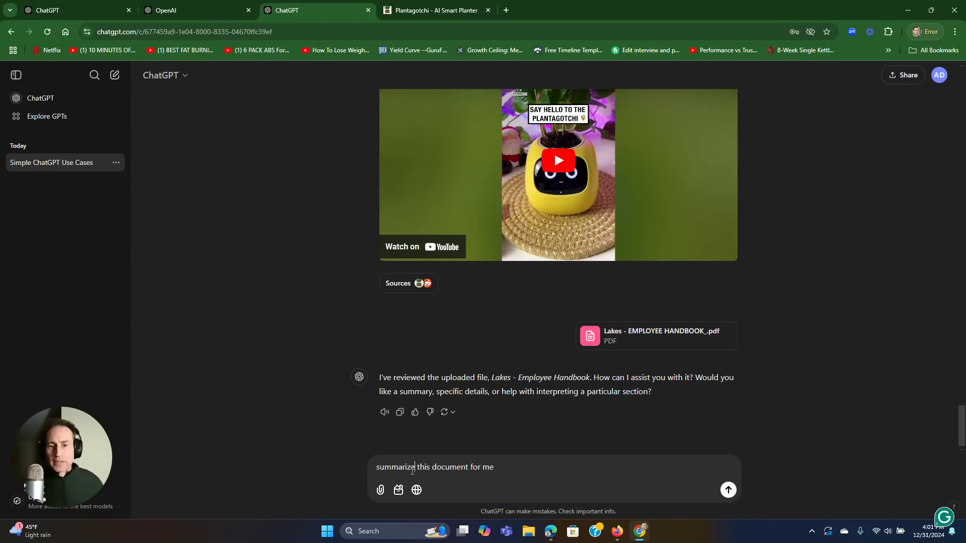
click(729, 490)
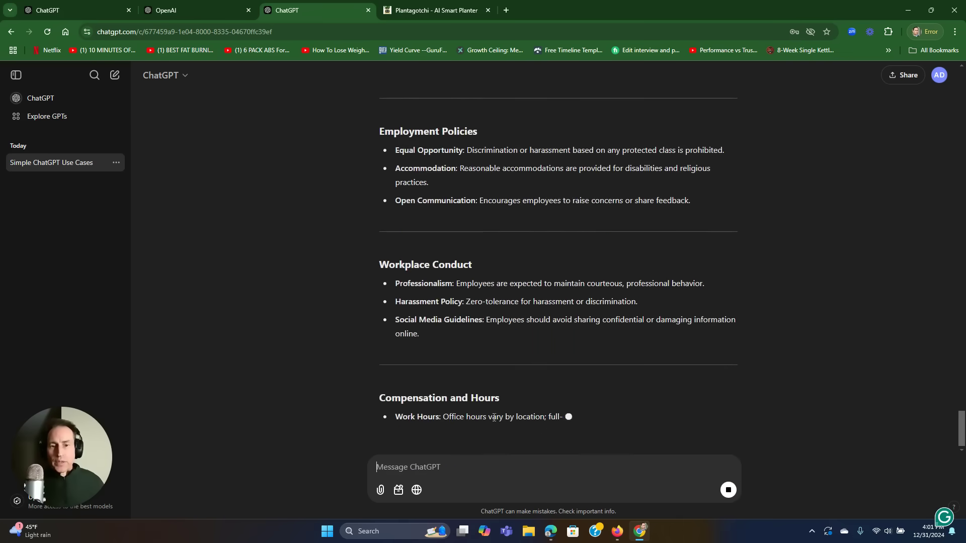
text(give me all the details on the vacation policy)
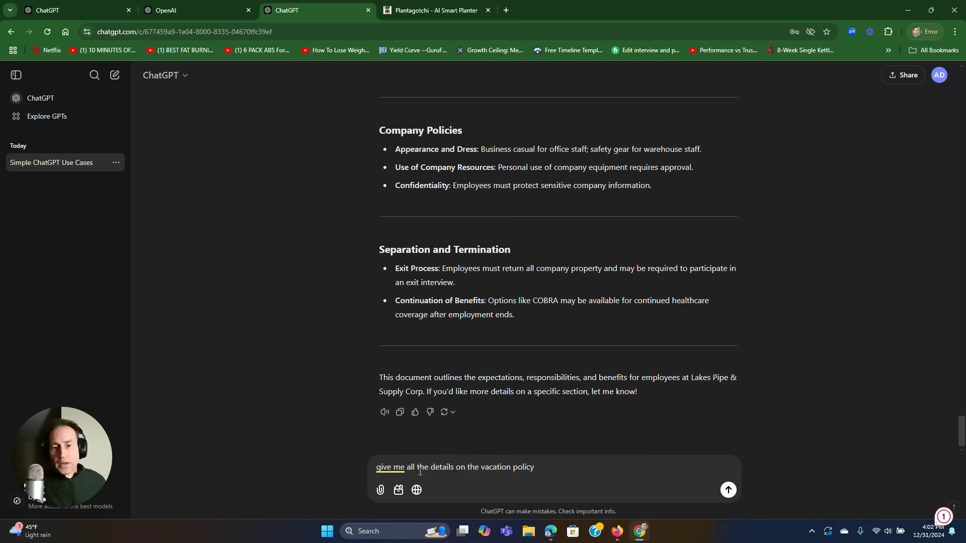
click(728, 490)
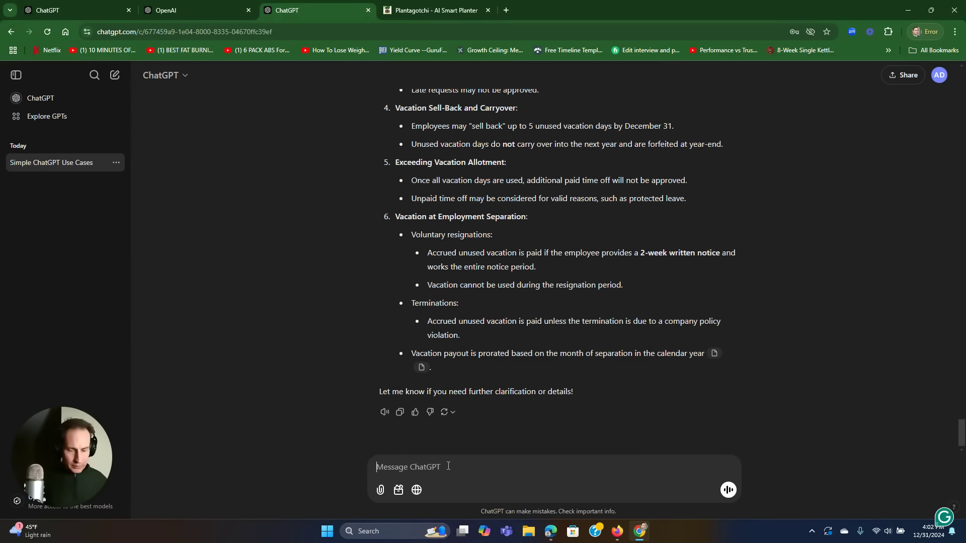
Request seven YouTube video ideas about ChatGPT, then paste the friendly-robot teaching image prompt
text(Give me 7 ideas on YouTube videos to create on the topic of ChatGPT)
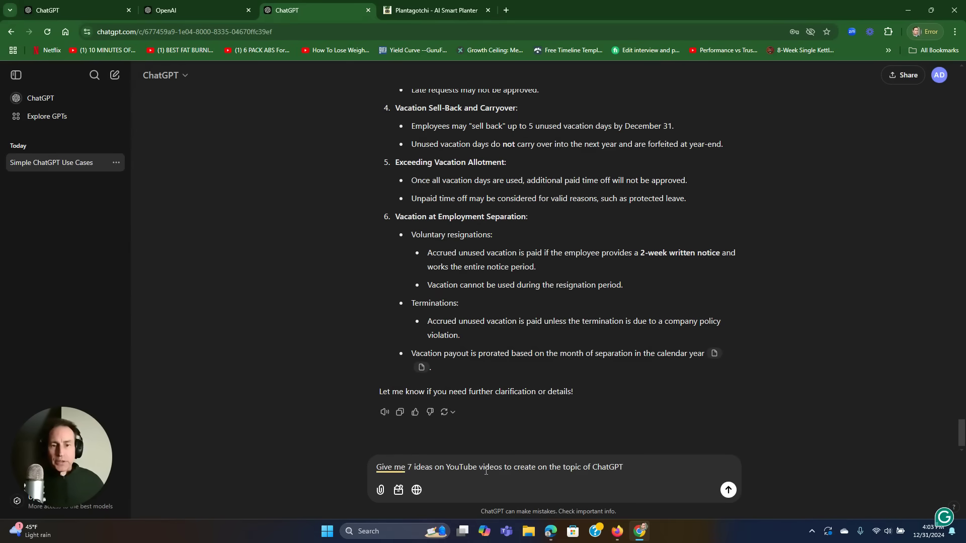
click(728, 492)
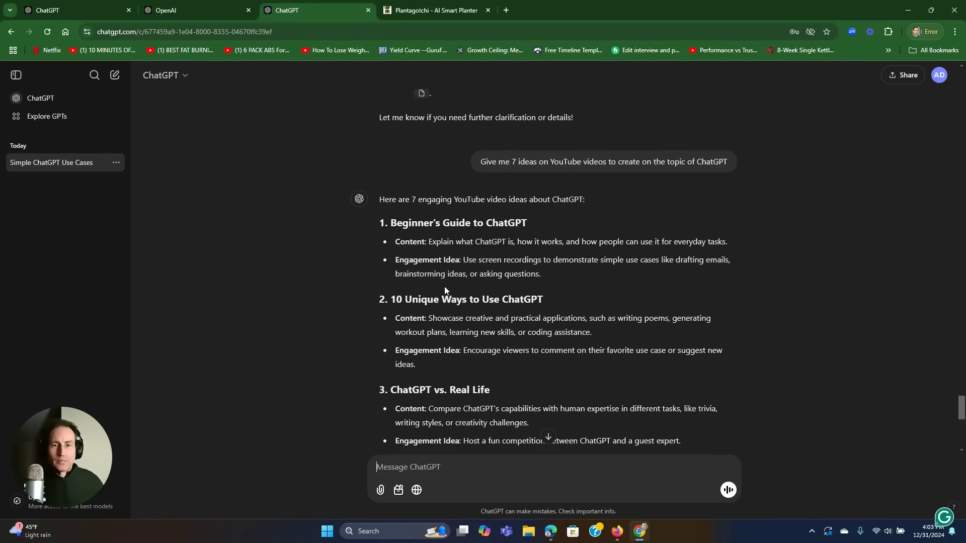
scroll(444, 287, down, 10)
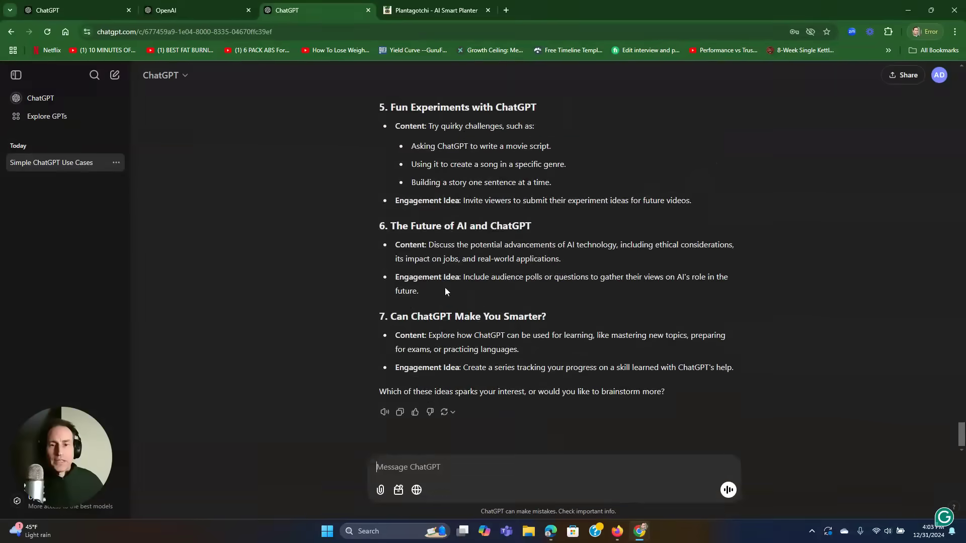
scroll(444, 287, up, 15)
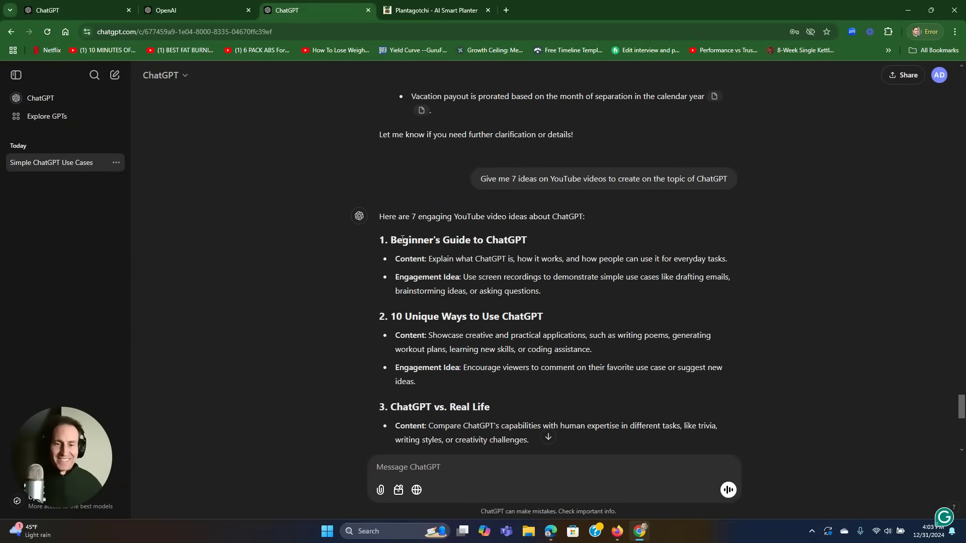
scroll(402, 239, down, 10)
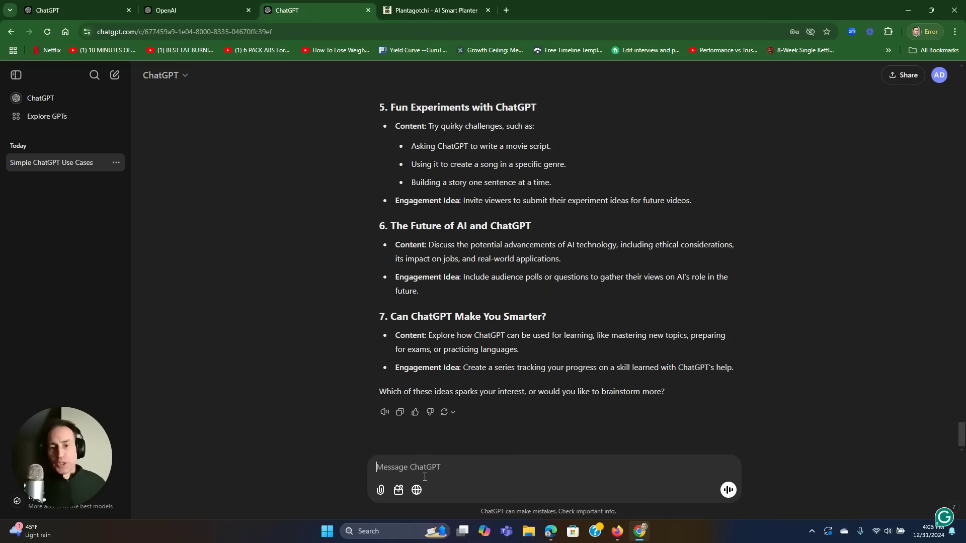
text(Create an Image of a friendly robot teaching a student about ChatGPT)
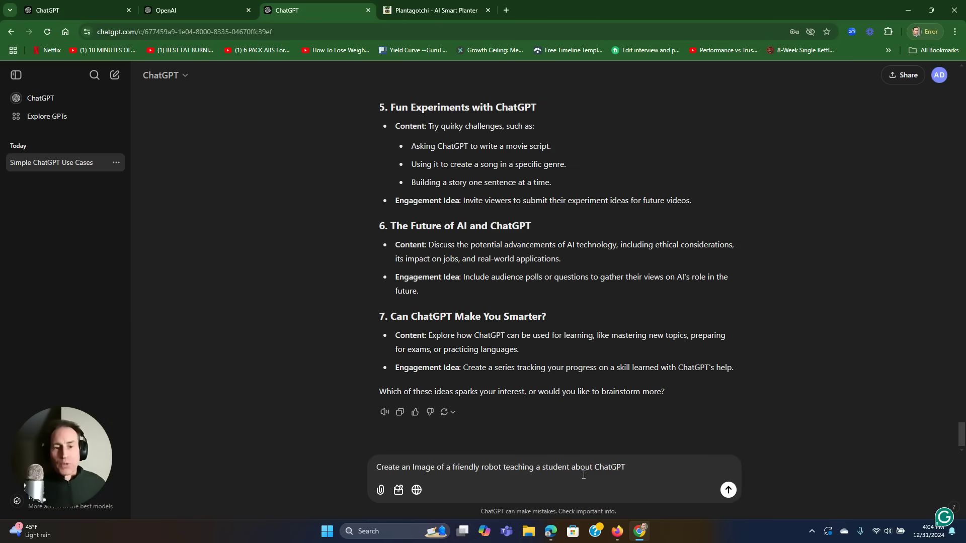
Generate the friendly robot teaching a student image, then paste a photo into a new message
click(728, 489)
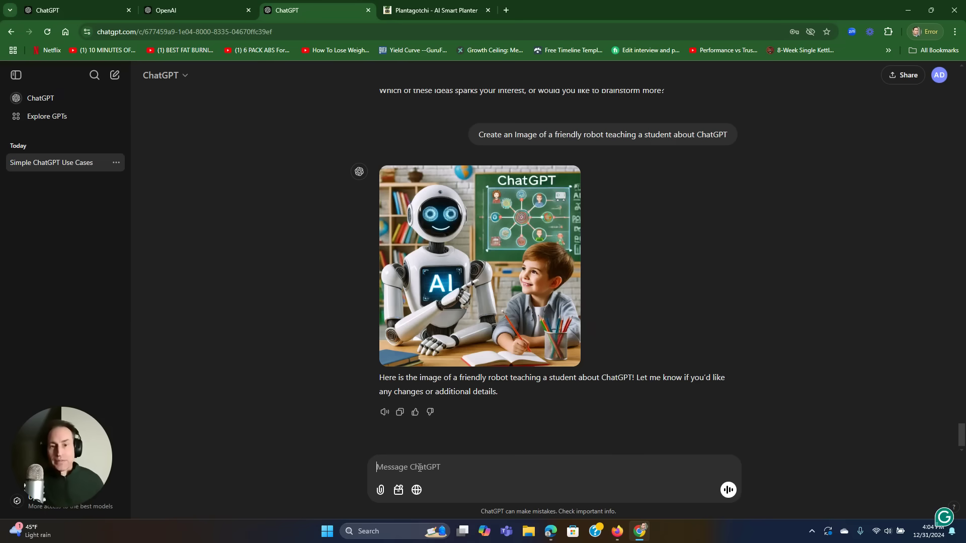
key(ctrl+v)
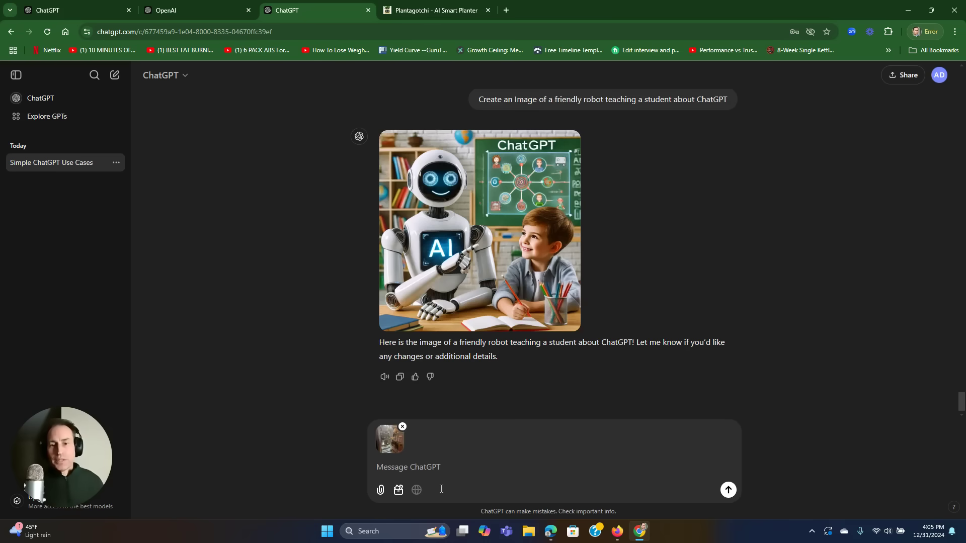
Send the fridge photo with 'Based on what you see create some recipes for me' and review the five recipes
click(443, 468)
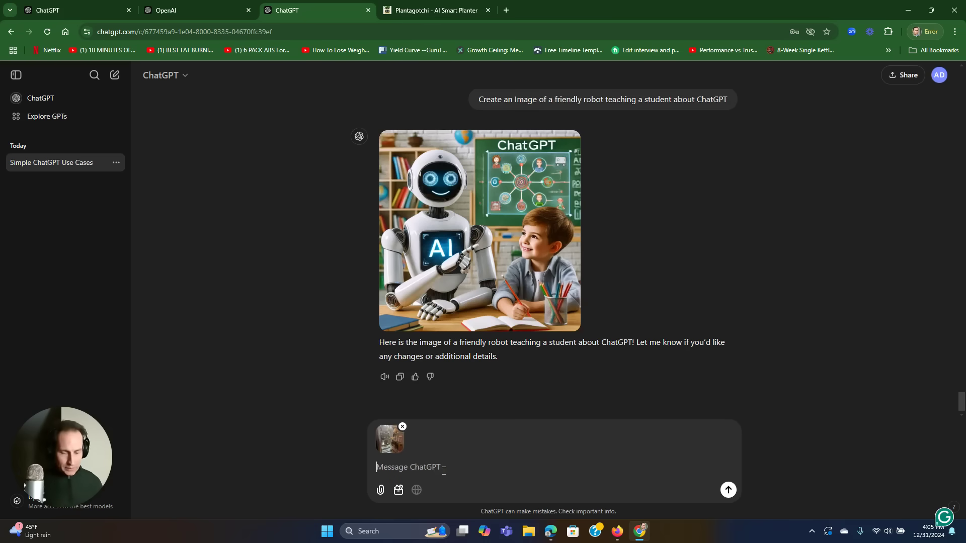
text(Based on what you see create some recipes for me)
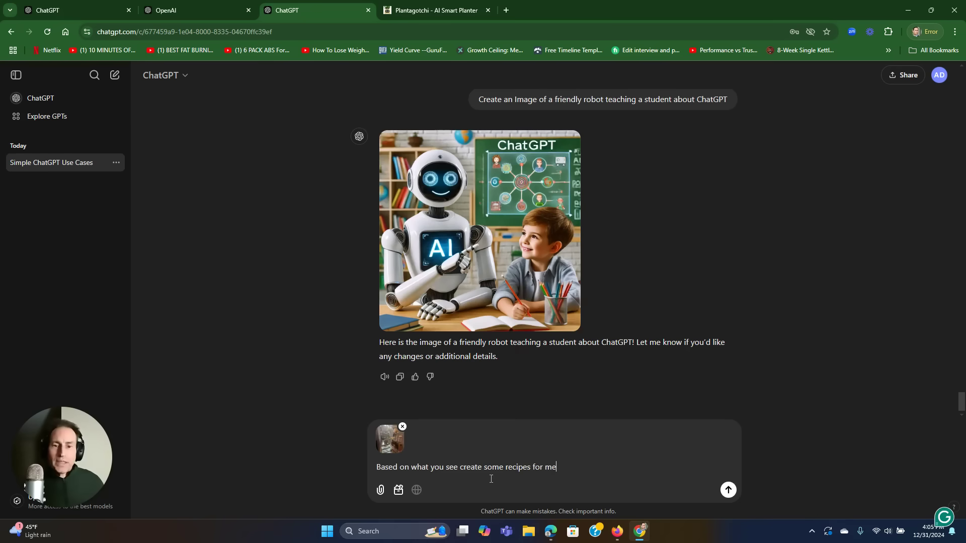
click(731, 491)
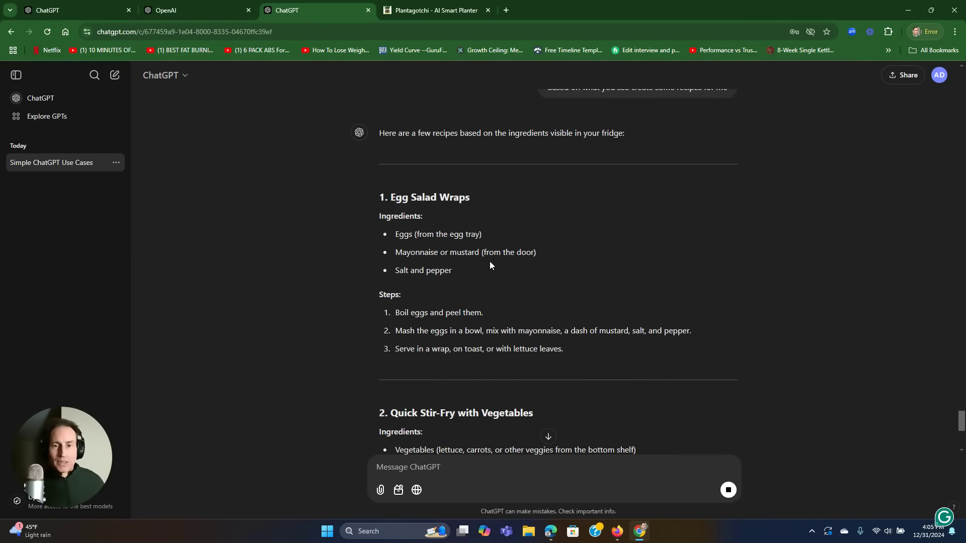
scroll(490, 261, down, 3)
scroll(491, 263, down, 6)
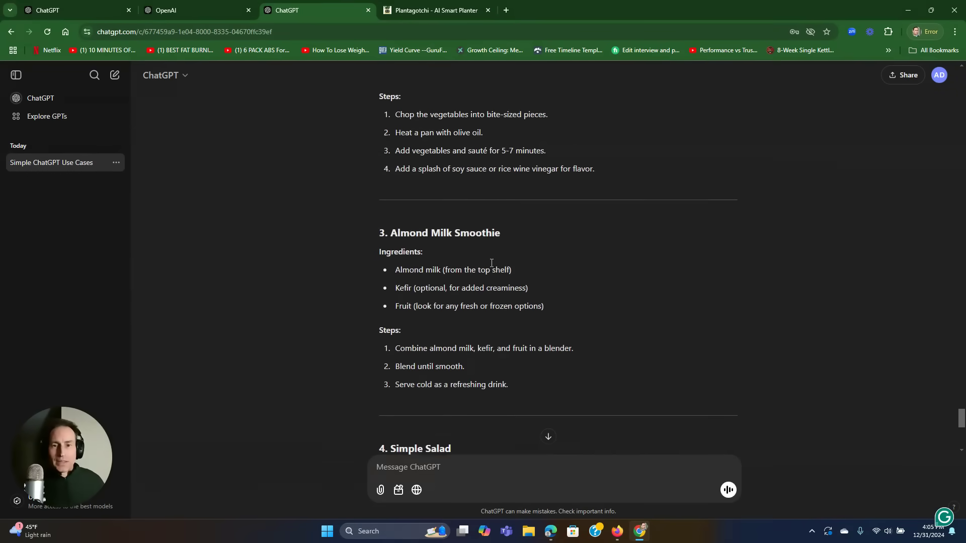
scroll(491, 262, down, 7)
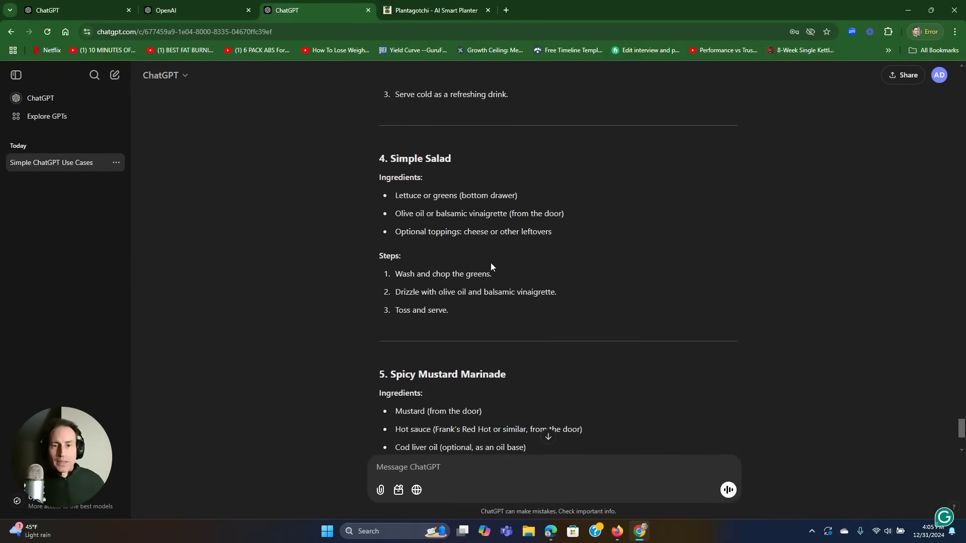
scroll(491, 262, down, 1)
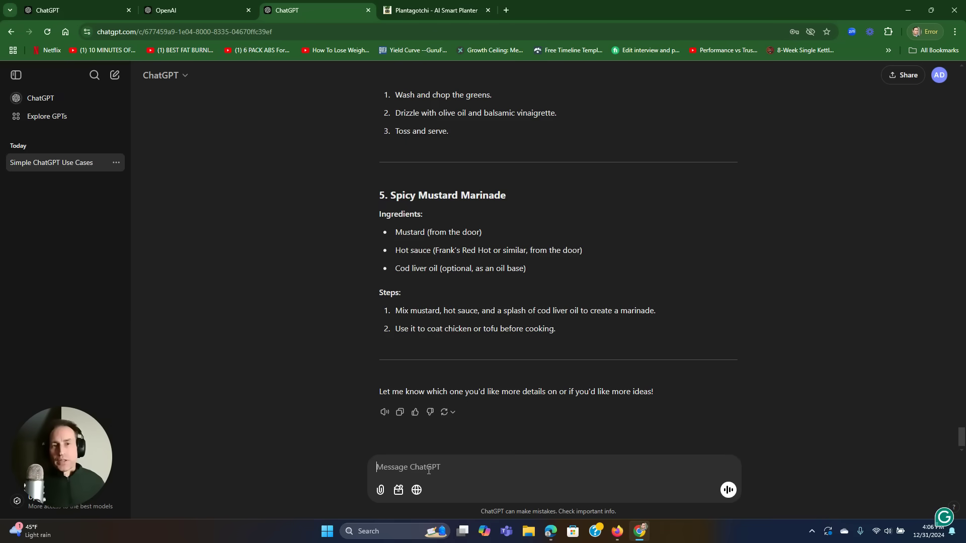
Send 'rewrite those recipes in Spanish' to get the five recipes translated
text(rewrite those recipes in Spanish)
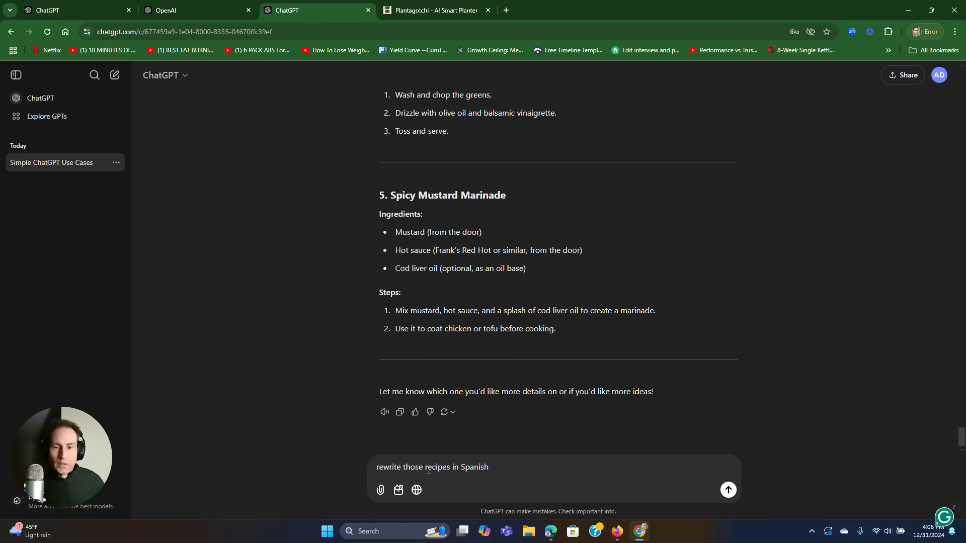
click(730, 490)
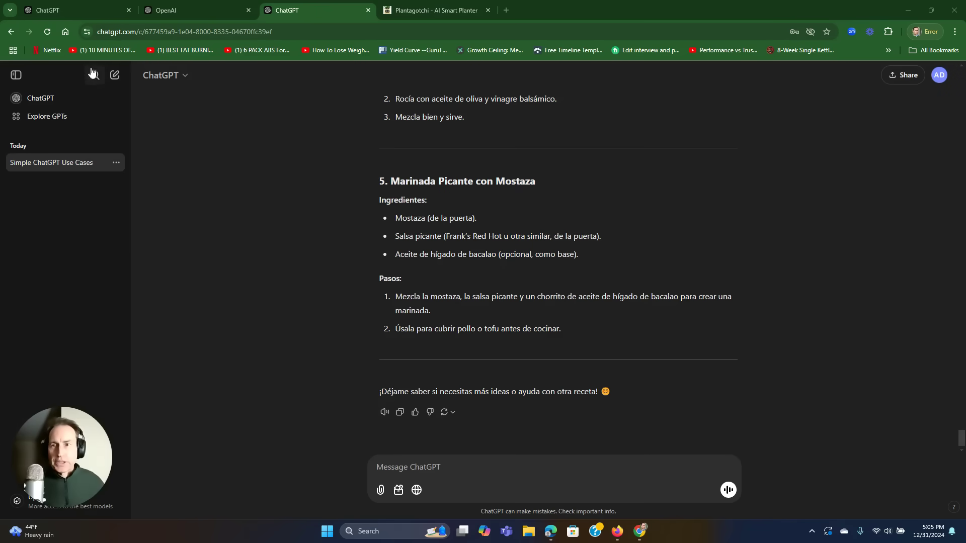
Start a new chat, revisit the Simple ChatGPT Use Cases conversation, then open another blank chat
click(115, 80)
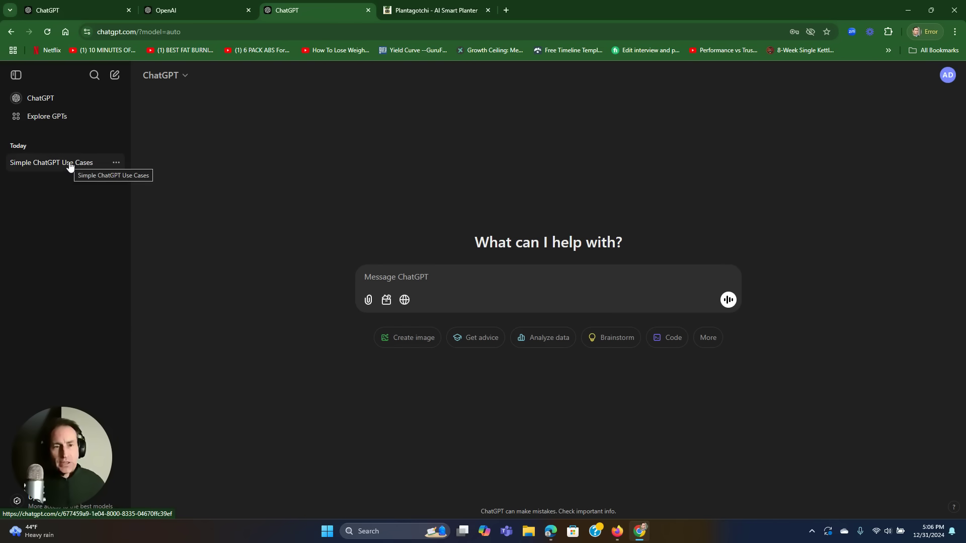
click(82, 163)
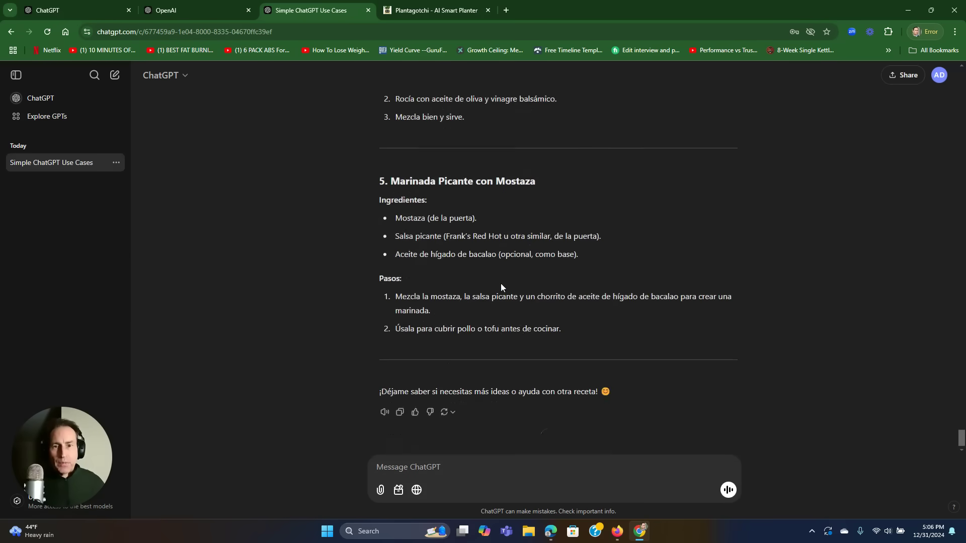
scroll(499, 348, up, 15)
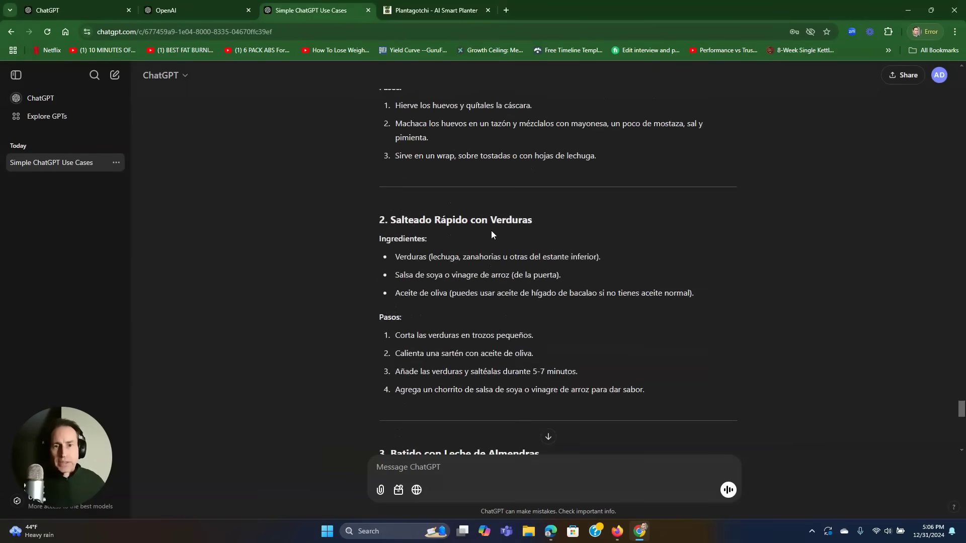
scroll(487, 265, down, 15)
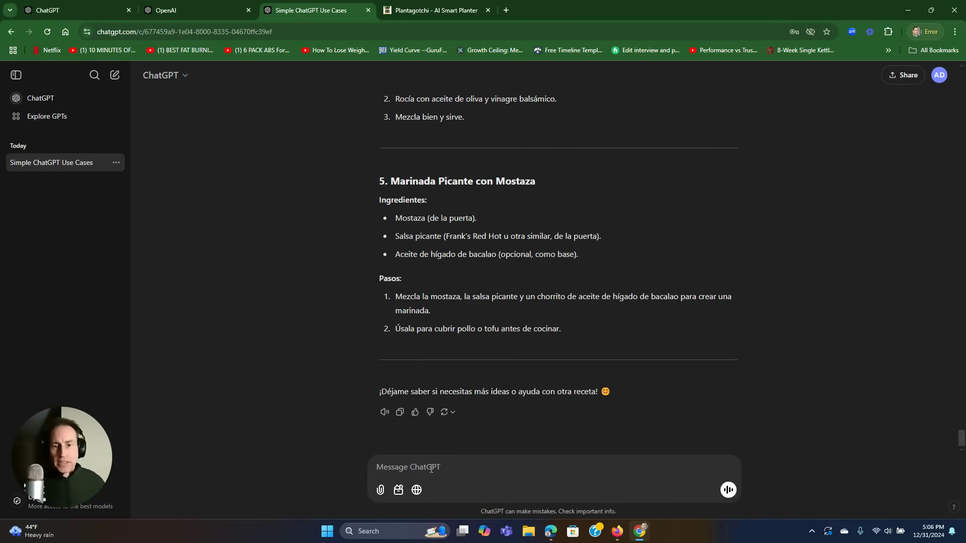
click(115, 75)
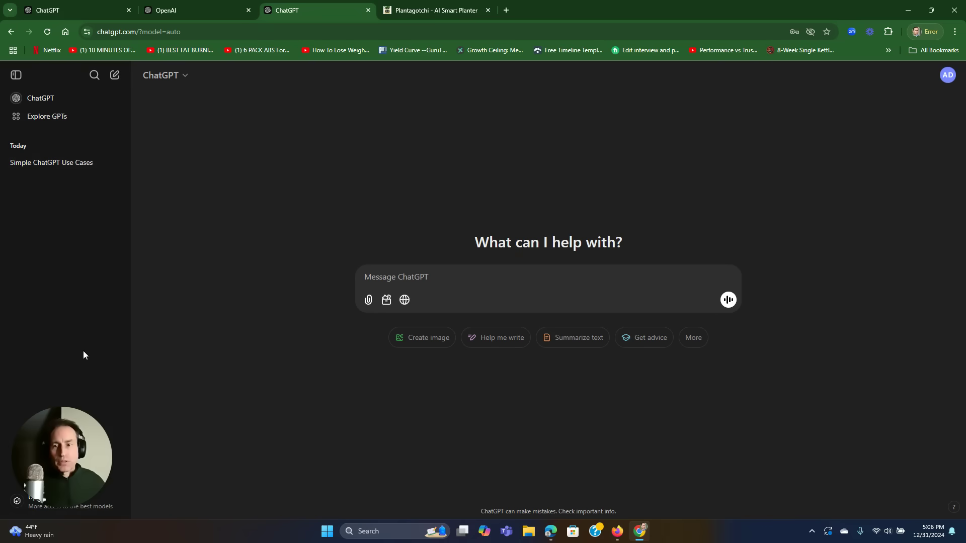
Open the three-dot options menu for the chat in the sidebar history
click(117, 164)
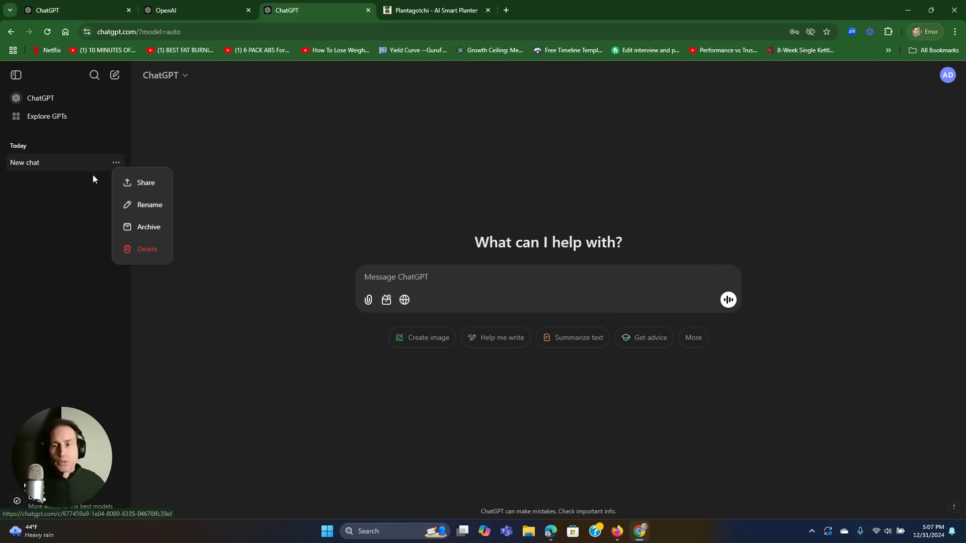
Search past chats for 'chatgpt' and reopen Simple ChatGPT Use Cases to browse its recipes
click(95, 76)
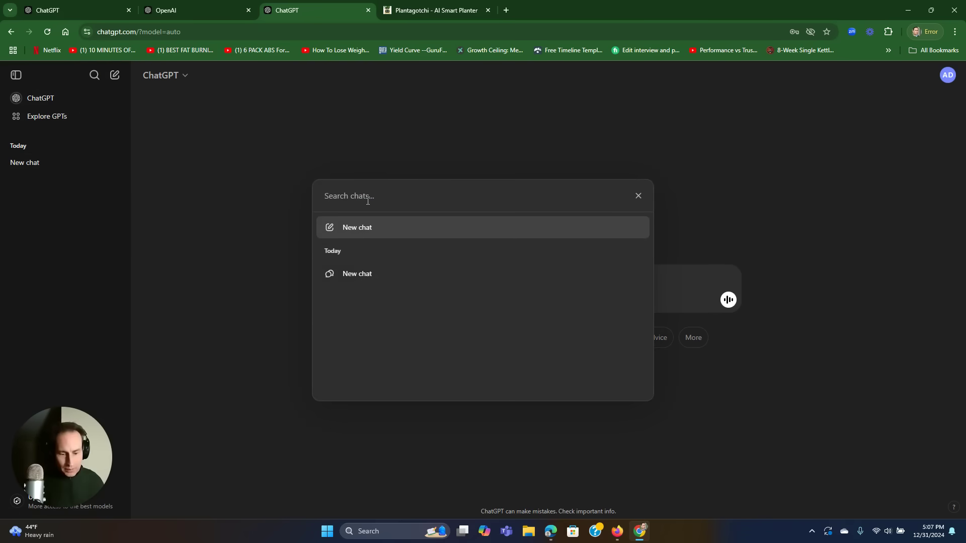
text(chatgpt)
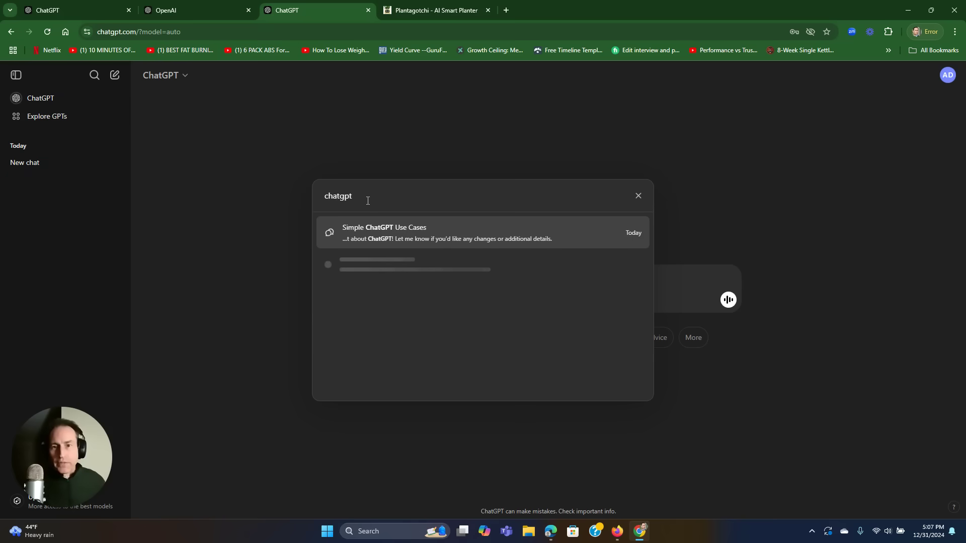
click(385, 230)
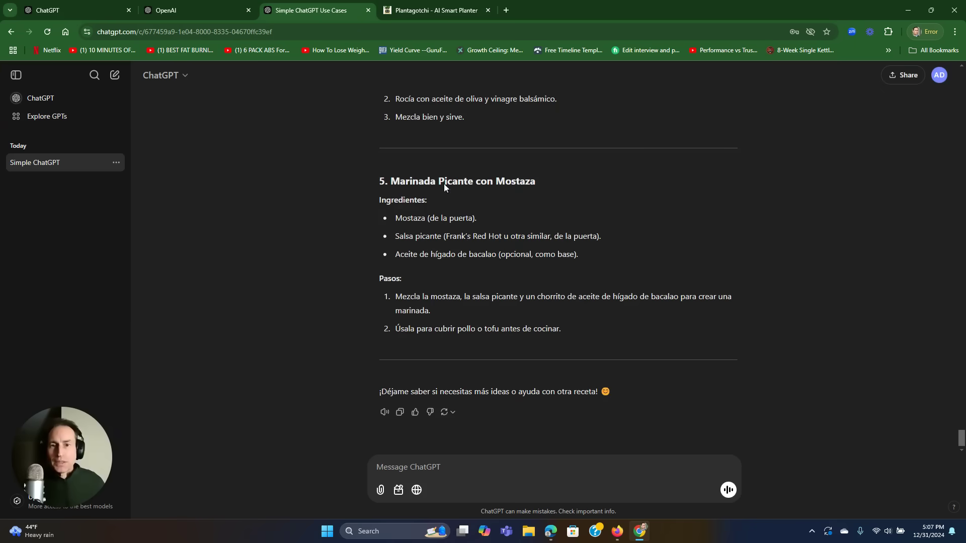
scroll(479, 251, up, 20)
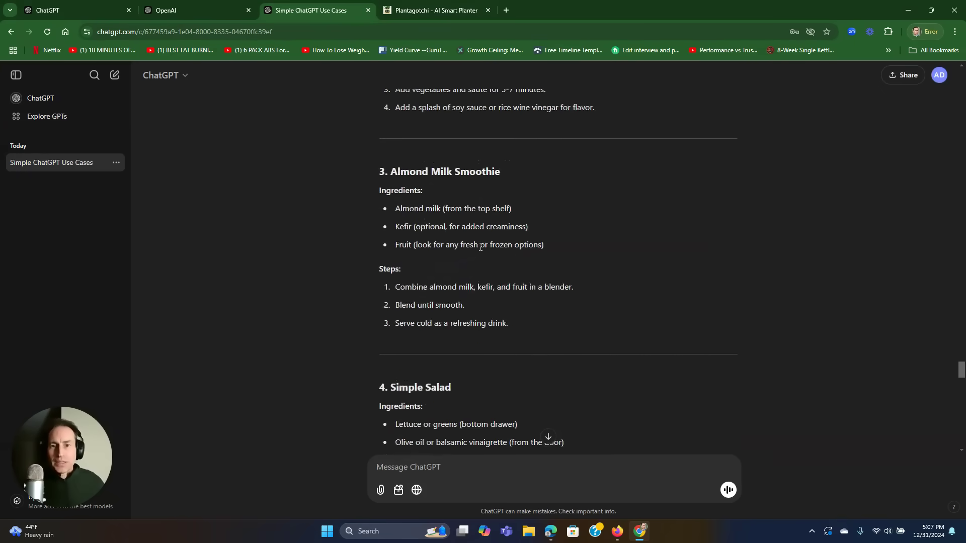
scroll(480, 253, down, 8)
scroll(478, 250, down, 15)
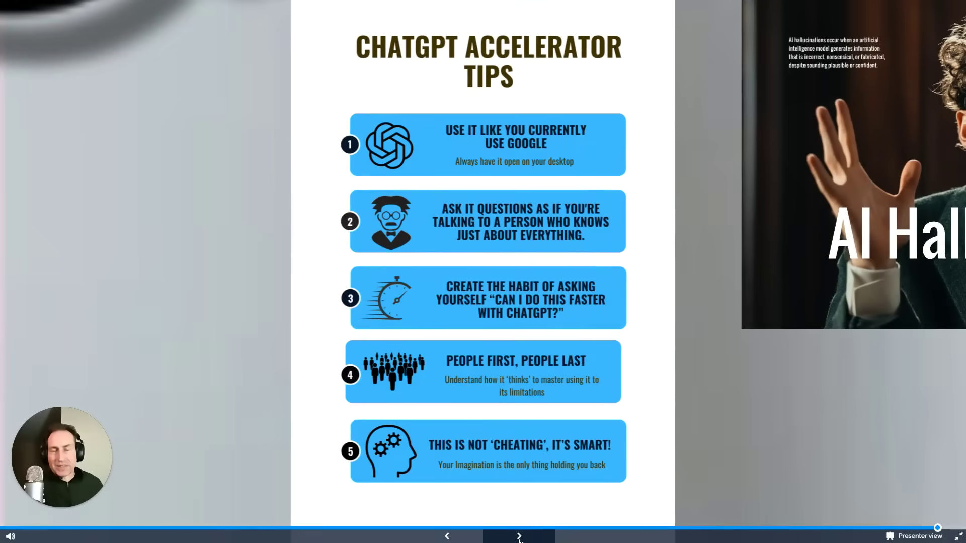
Advance the Canva presentation to zoom in on tips 1 and 2 of the Accelerator Tips slide
click(519, 537)
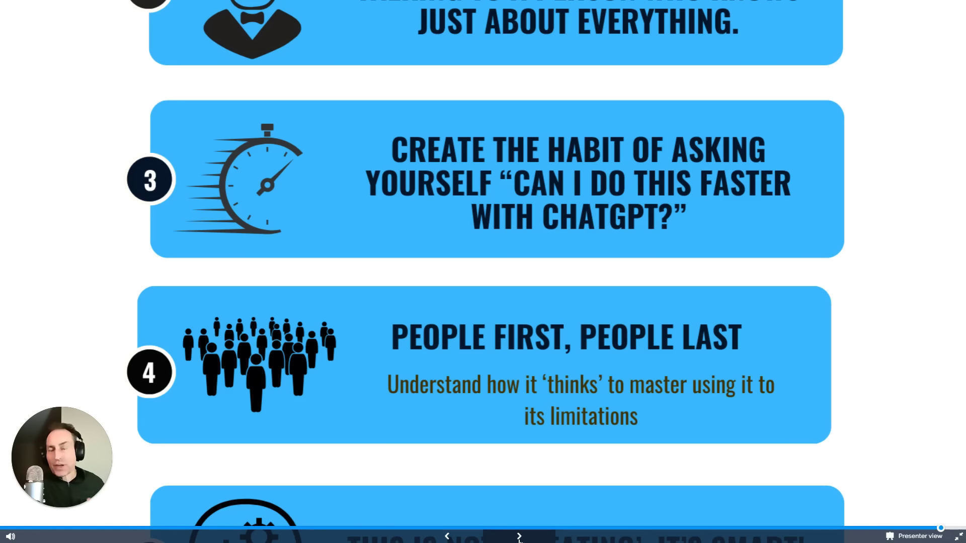
Reveal tip 5, "This is not 'cheating', it's smart!", below tip 4 on the tips slide
click(519, 537)
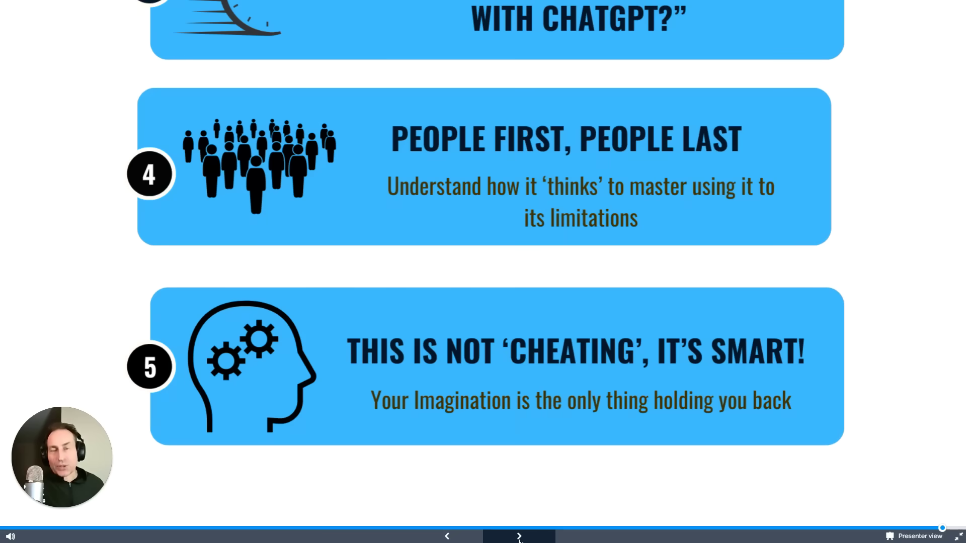
Advance past AI Hallucinations to the Generative Programming title slide with the DNA double-helix image
click(520, 538)
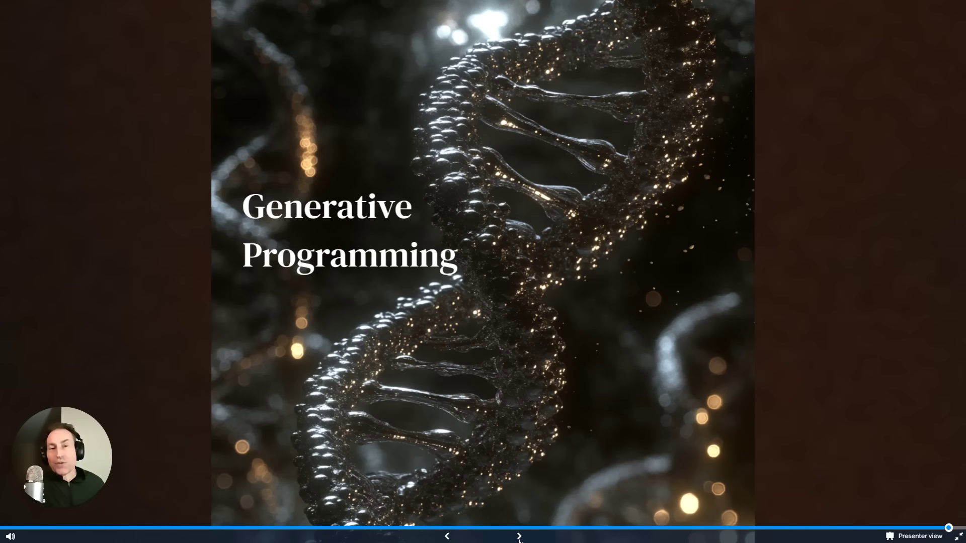
Advance to the ChatGPT Features & Icons slide covering Close Sidebar, Sora, Explore GPTs, Projects and Search Chat
click(519, 536)
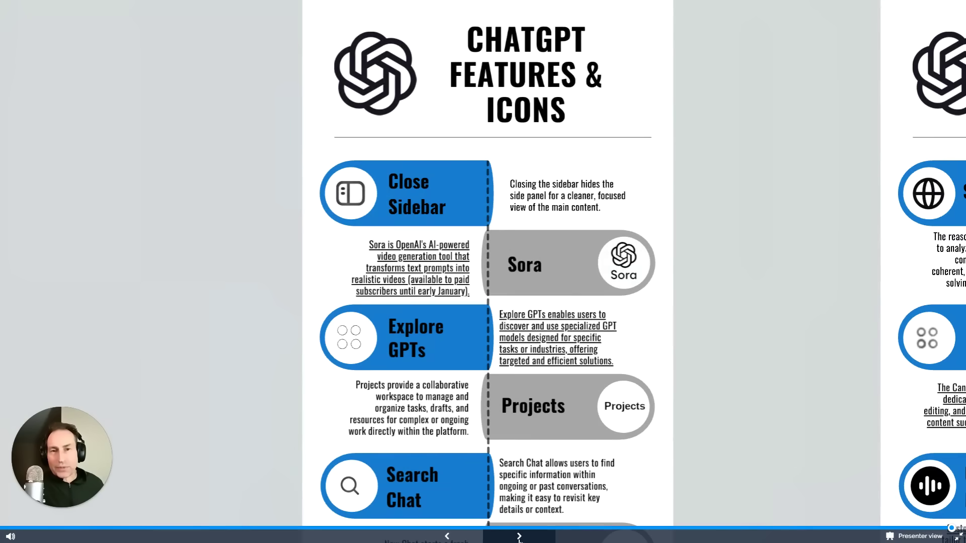
Pan through both features infographic pages, down to Memory, Speech and Settings, then reach the 8-step sign-up guide
click(519, 537)
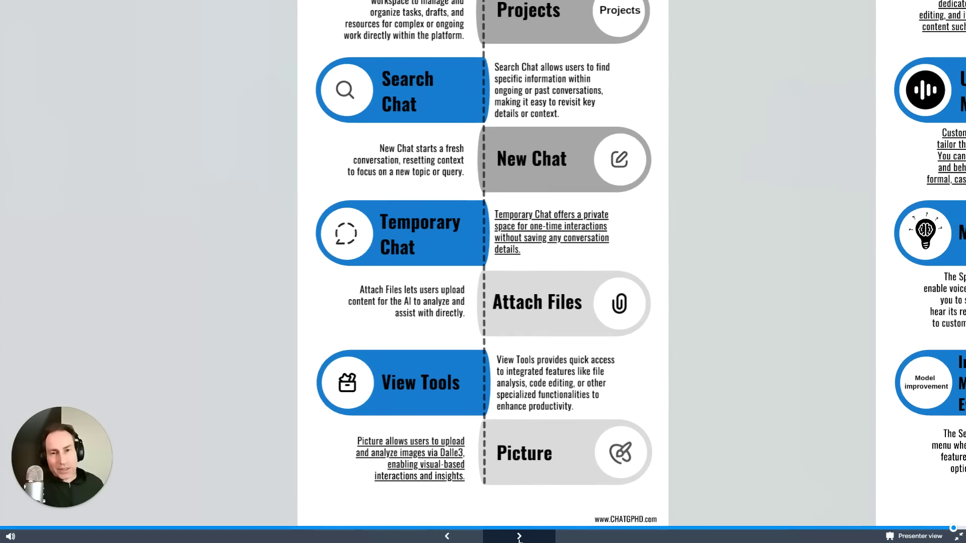
click(519, 536)
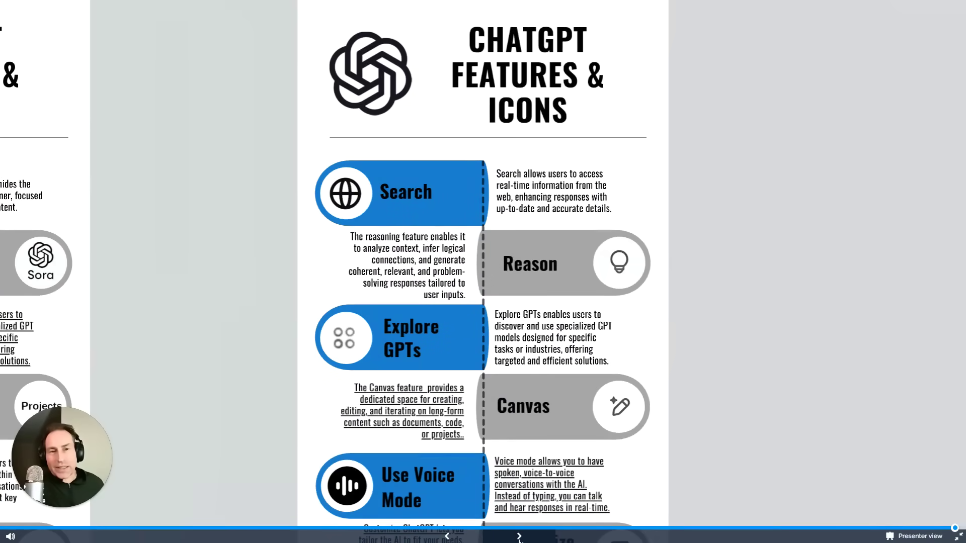
click(519, 537)
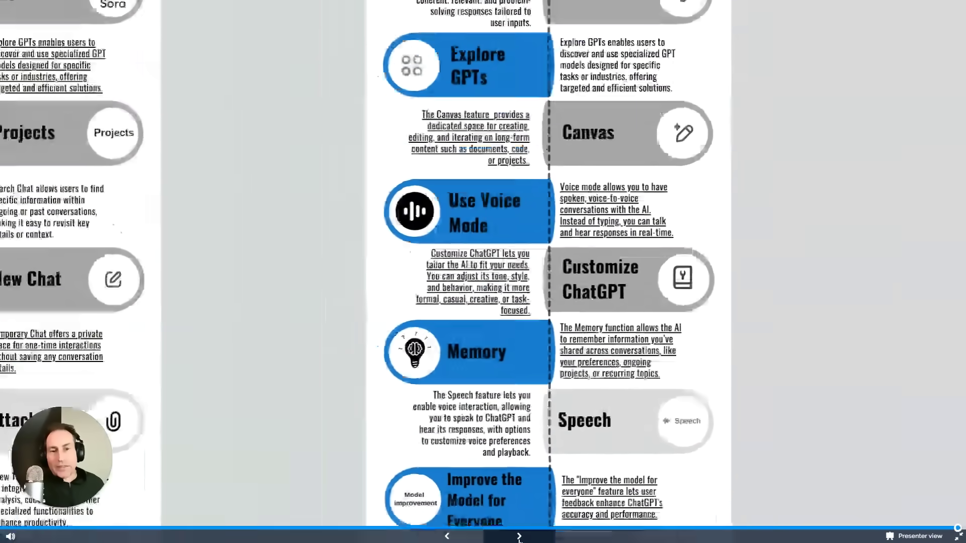
click(519, 536)
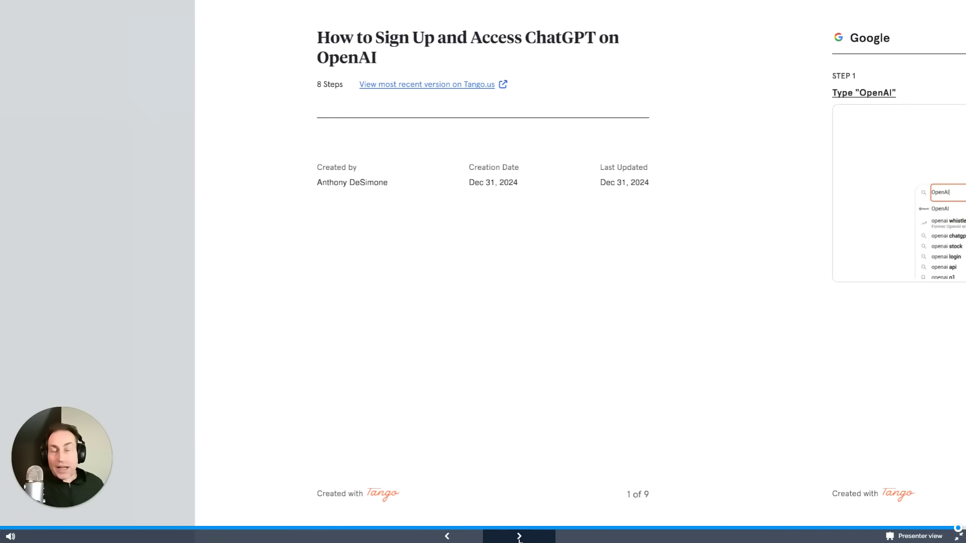
Page from the guide's step 1 Google search page to step 2, OpenAI.com, on page 3 of 9
click(519, 537)
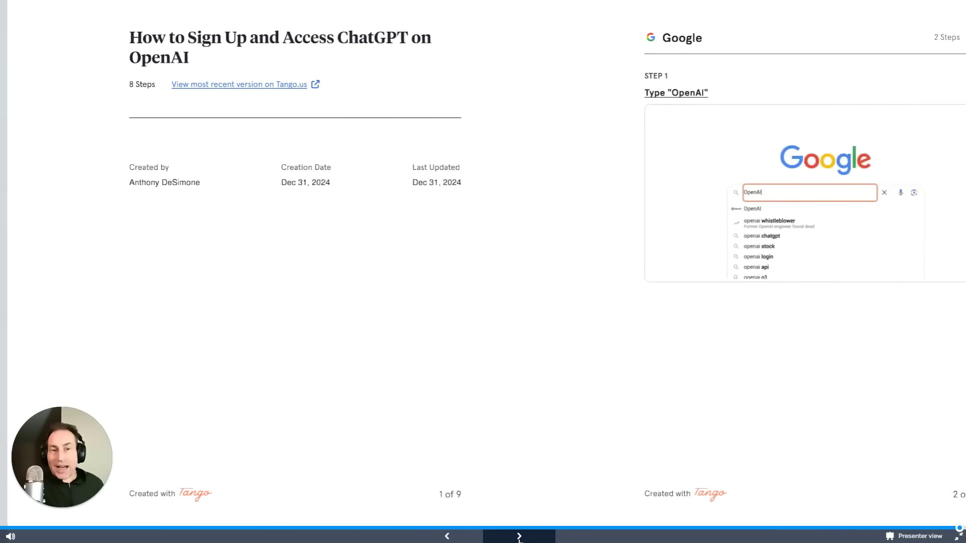
click(519, 536)
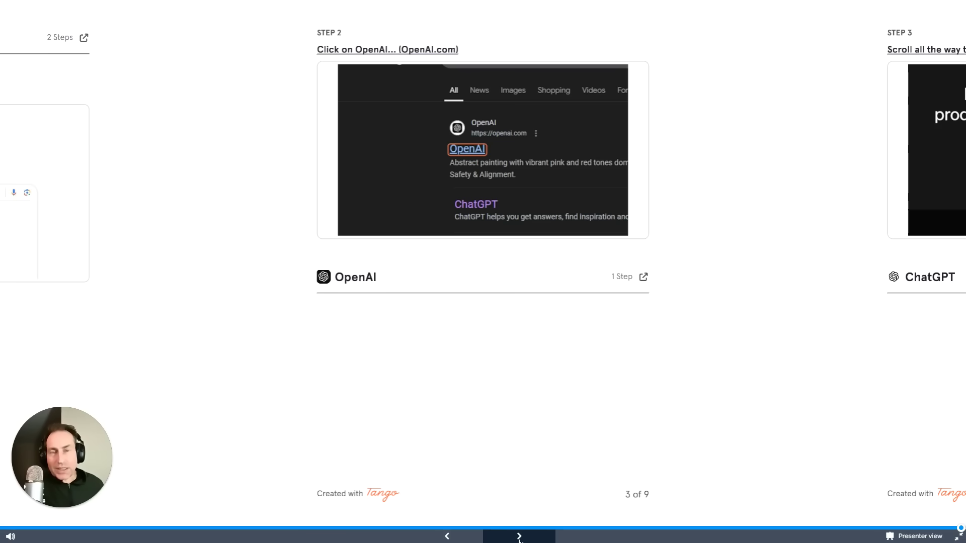
click(519, 537)
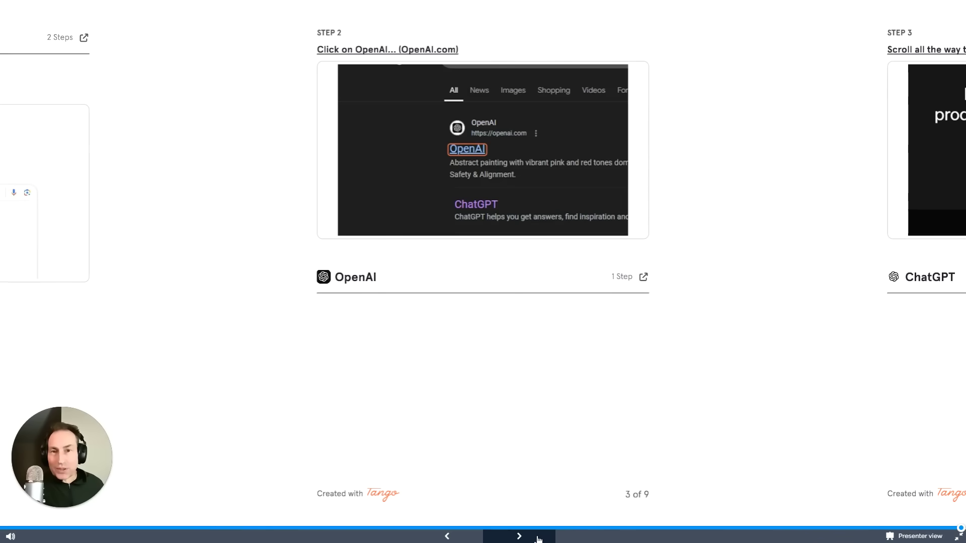
Advance the sign-up guide to step 3, Try ChatGPT, on page 4 of 9, and continue onward
click(537, 540)
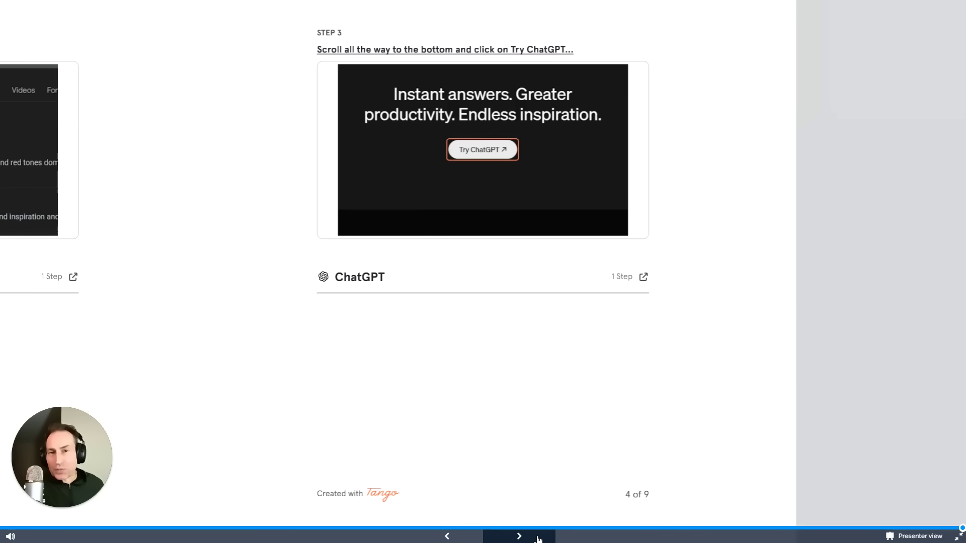
click(537, 539)
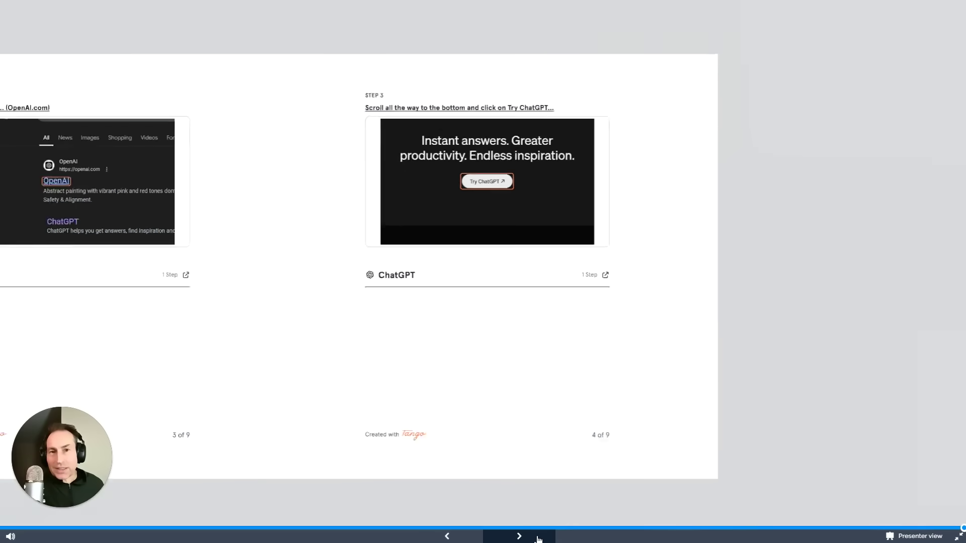